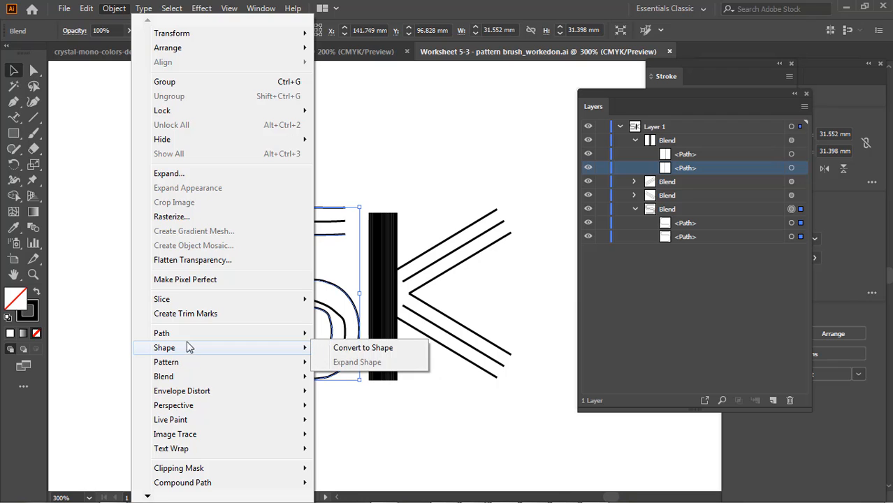
Release the blend that forms the letter S so only its two outline paths remain
mouse_move(192, 338)
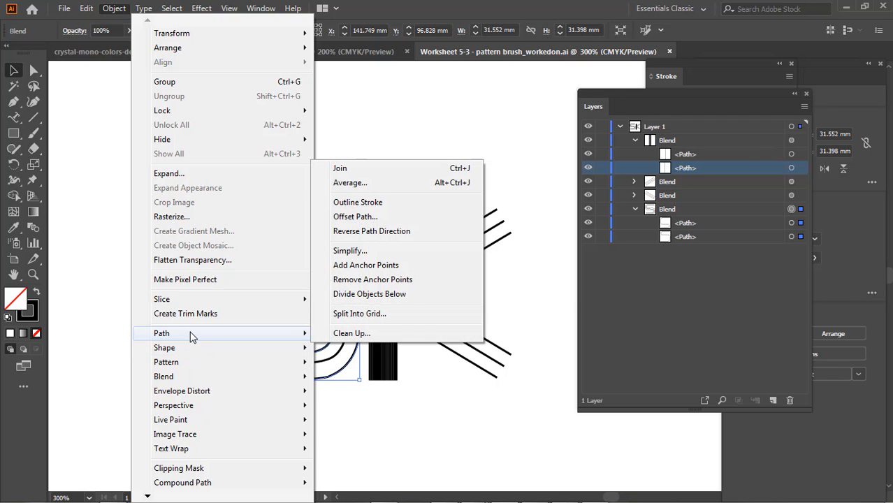
mouse_move(219, 385)
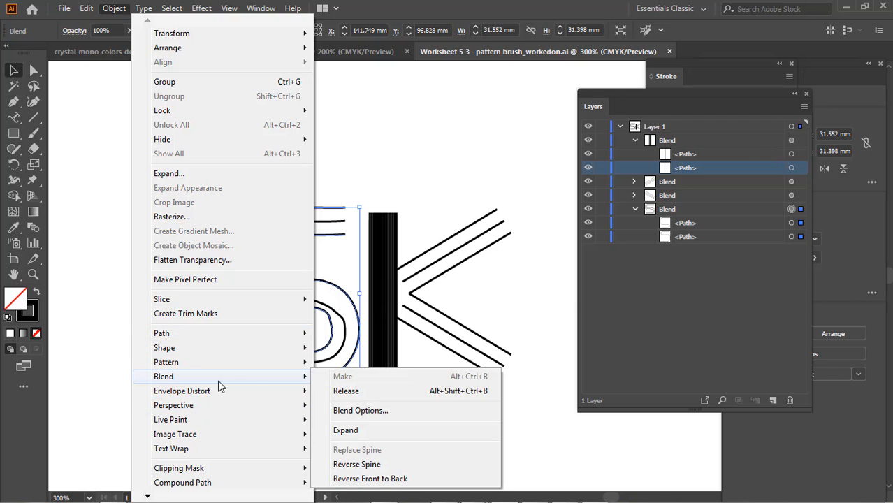
left_click(346, 391)
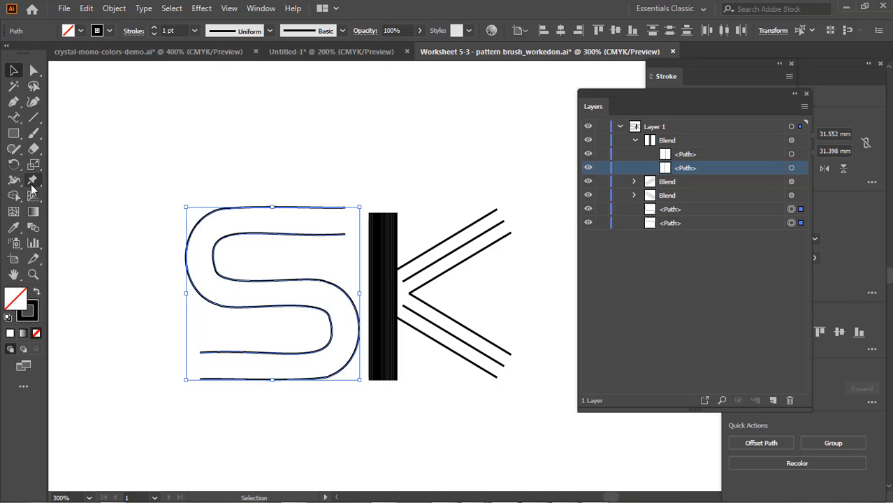
Try to blend the two S paths again from the end points of their upper arms, and undo the blend
left_click(33, 228)
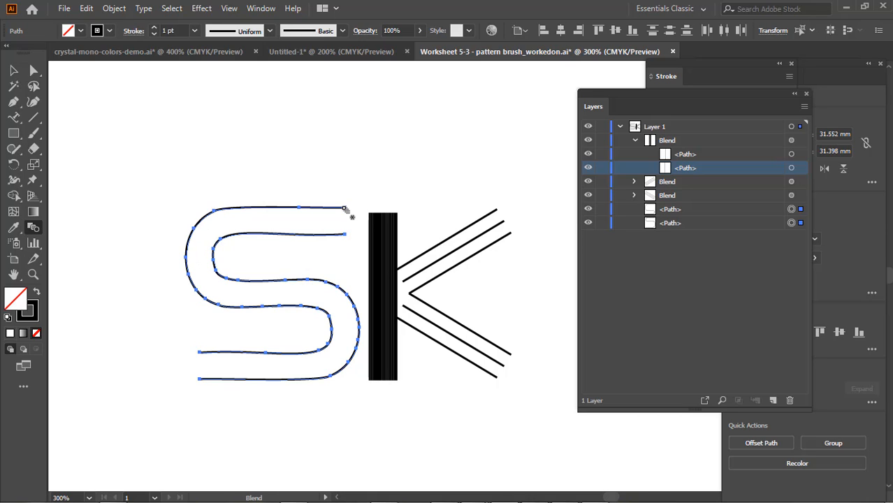
left_click(344, 208)
left_click(346, 236)
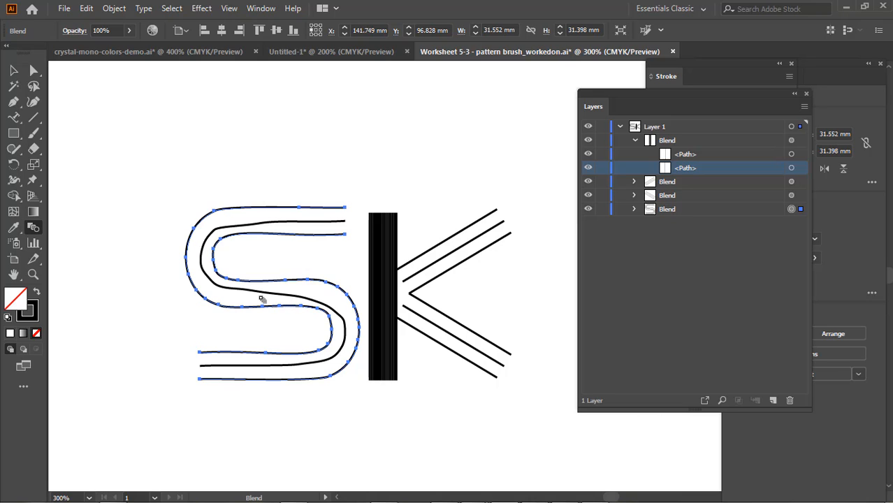
key("v")
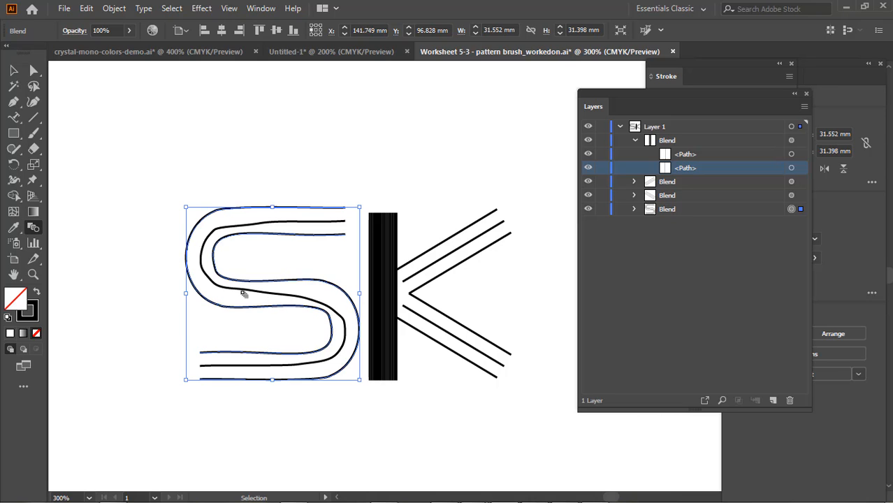
key("ctrl+z")
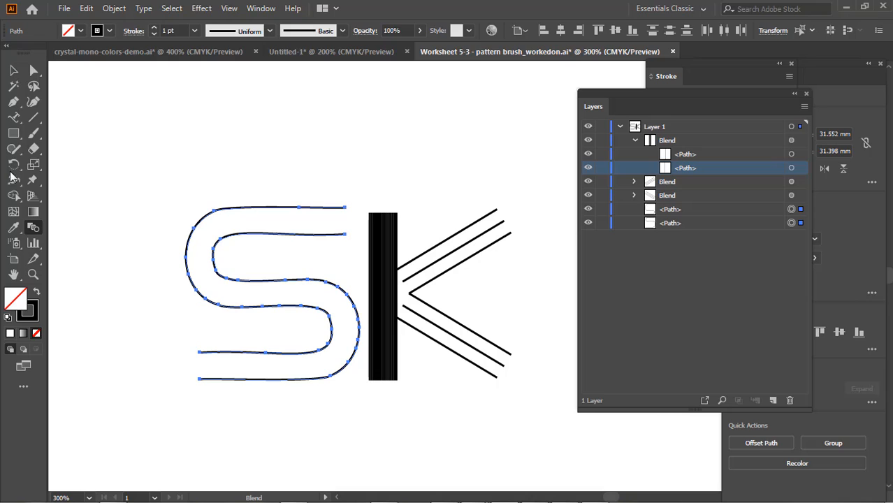
Add an anchor point near the start of the inner S path's upper bend and convert that arm's end point to a corner
left_click(13, 148)
left_click_drag(13, 102, 80, 133)
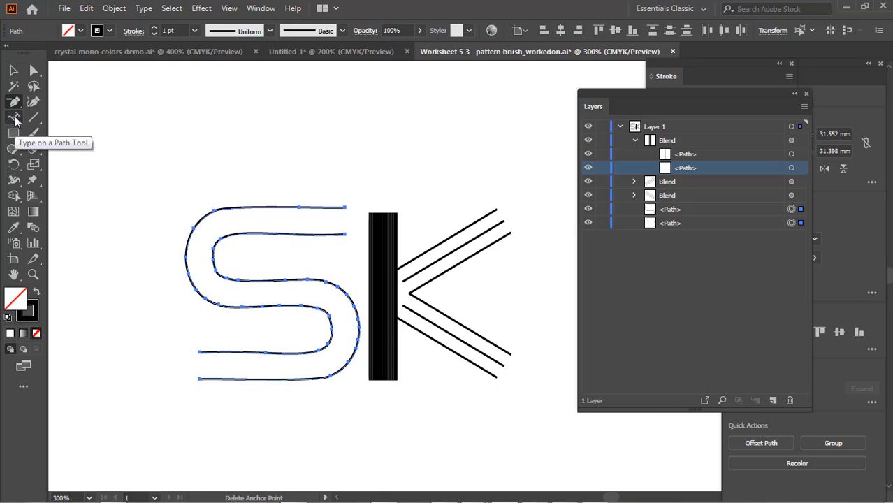
left_click_drag(14, 102, 65, 118)
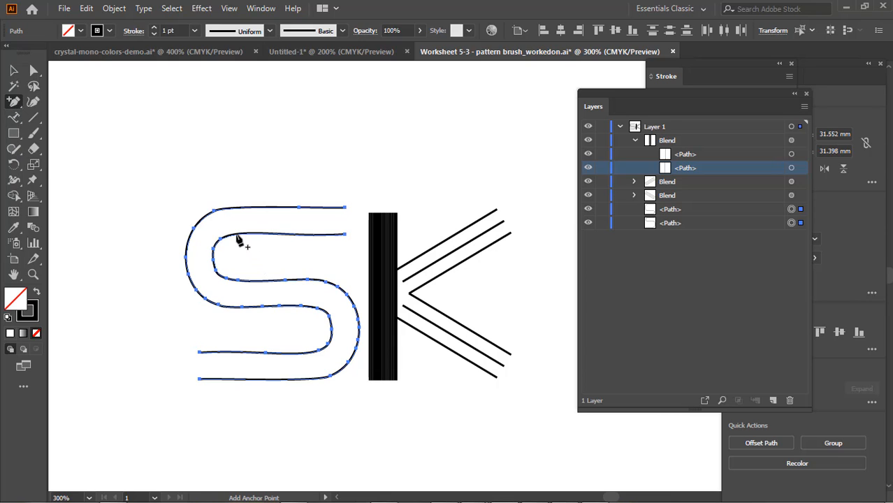
left_click(239, 236)
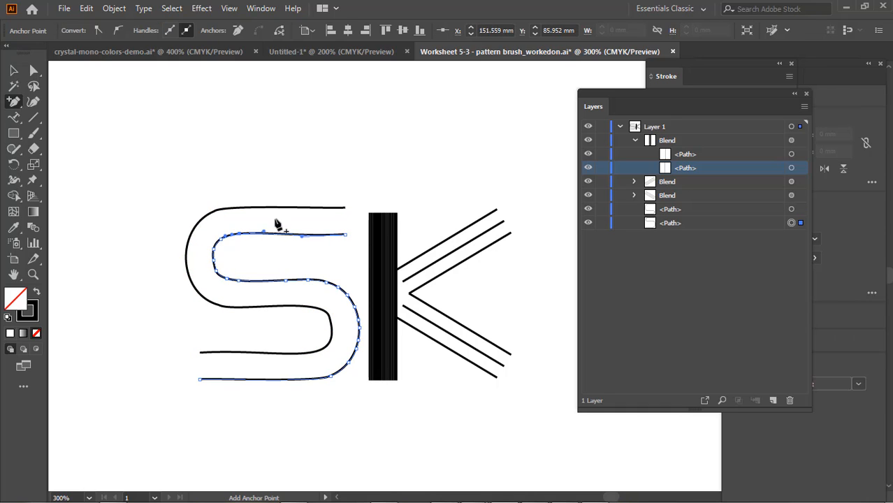
left_click_drag(14, 100, 91, 152)
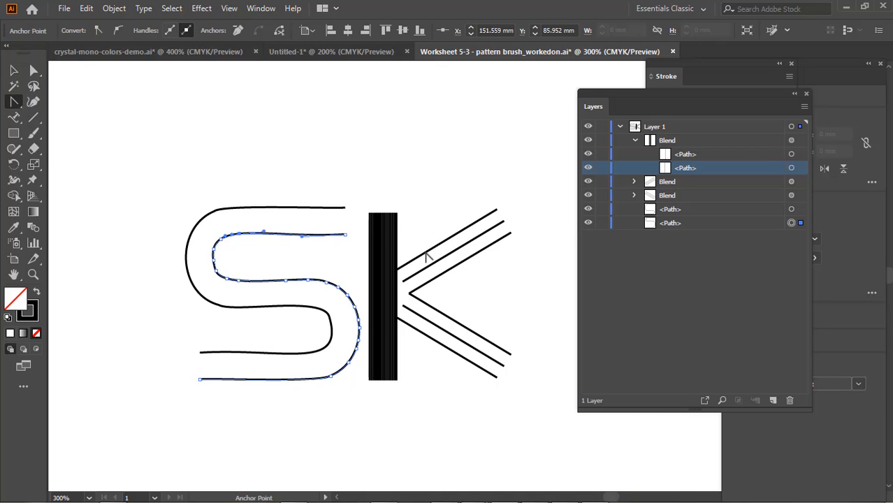
left_click(345, 235)
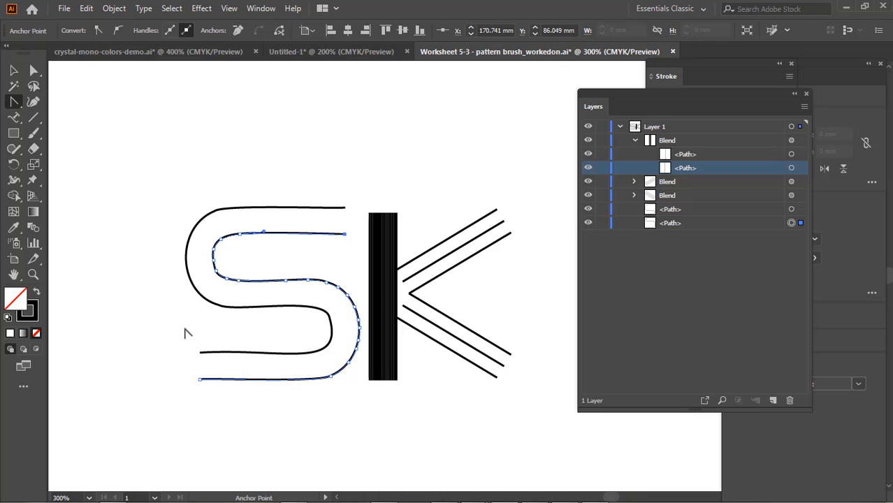
Convert the end point and the neighbouring anchor point on the lower arm of the other S path to straighten it
left_click(34, 72)
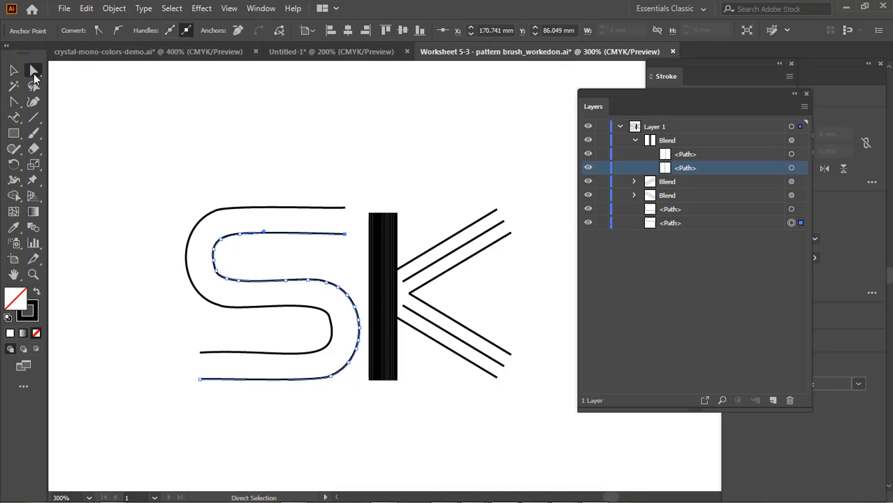
left_click(201, 357)
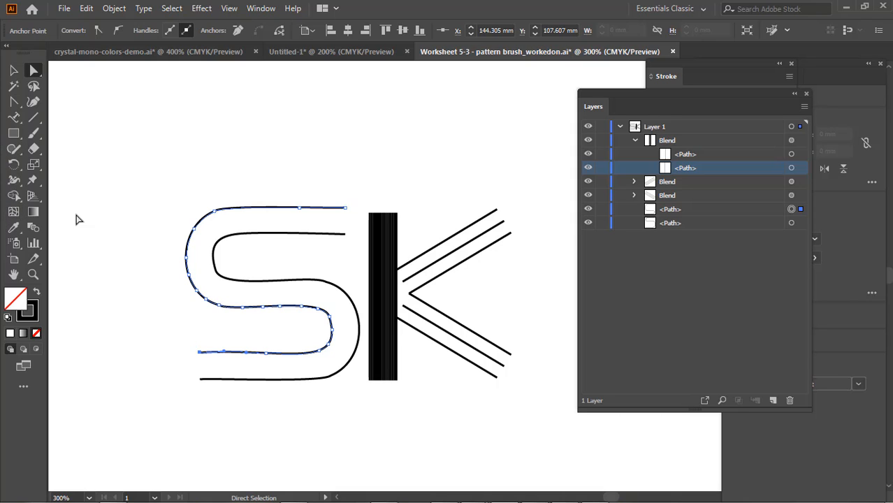
left_click(12, 104)
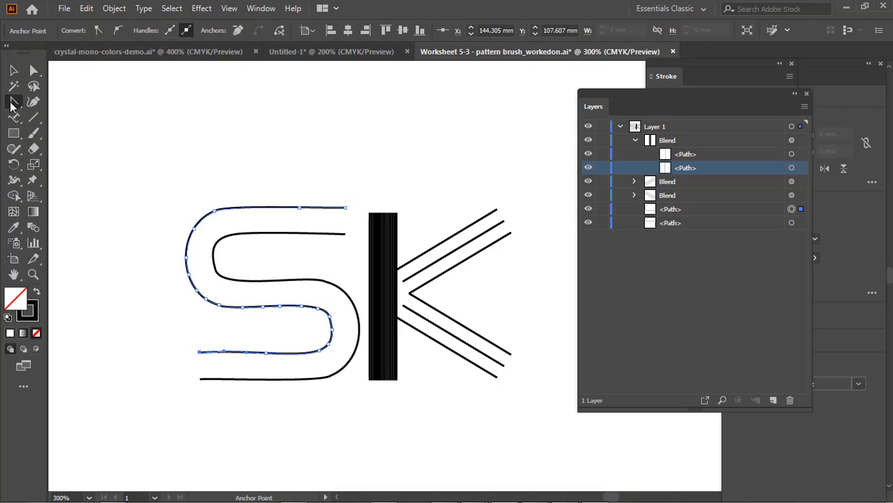
left_click(200, 354)
left_click(266, 355)
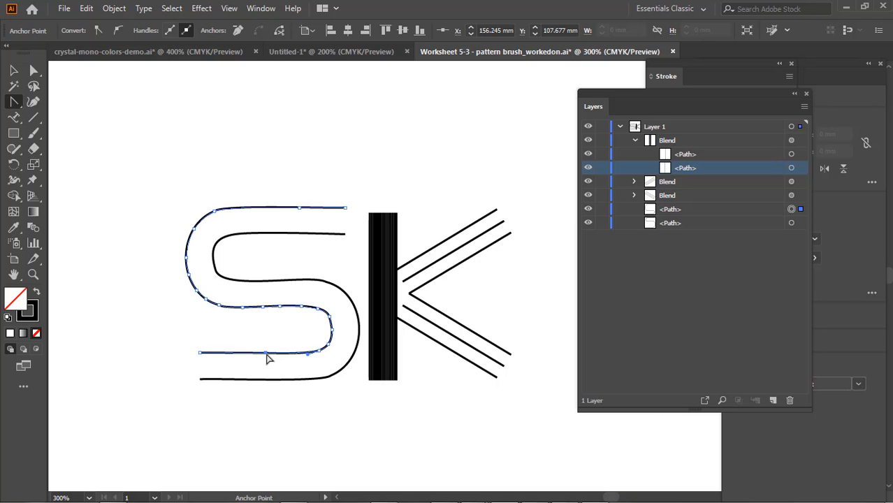
left_click(14, 102)
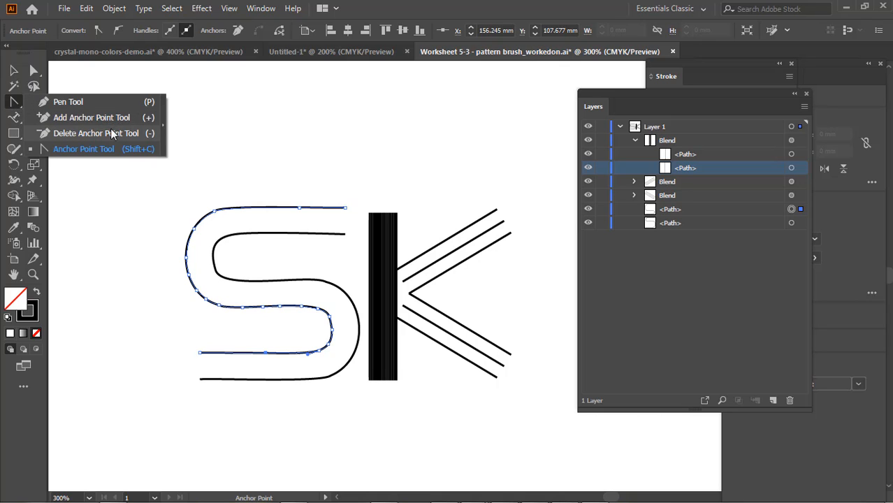
left_click(117, 134)
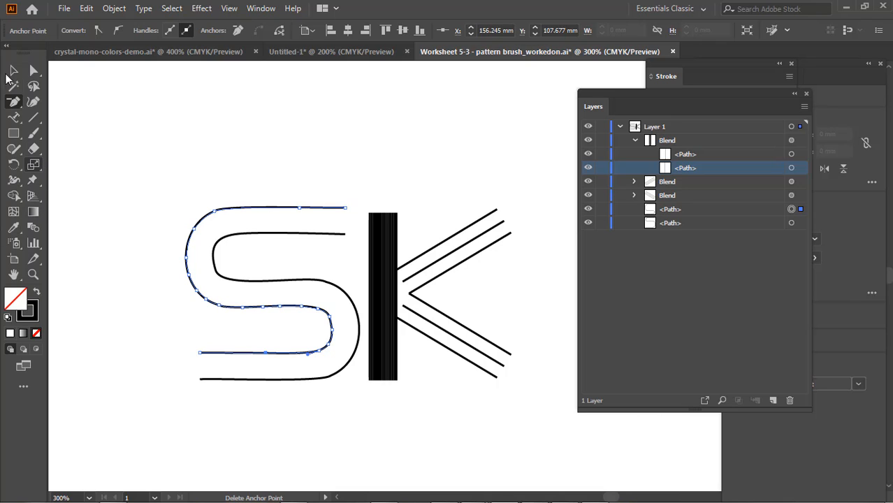
Select both edited S paths, blend them from their upper arm ends, and release the blend again
left_click(38, 230)
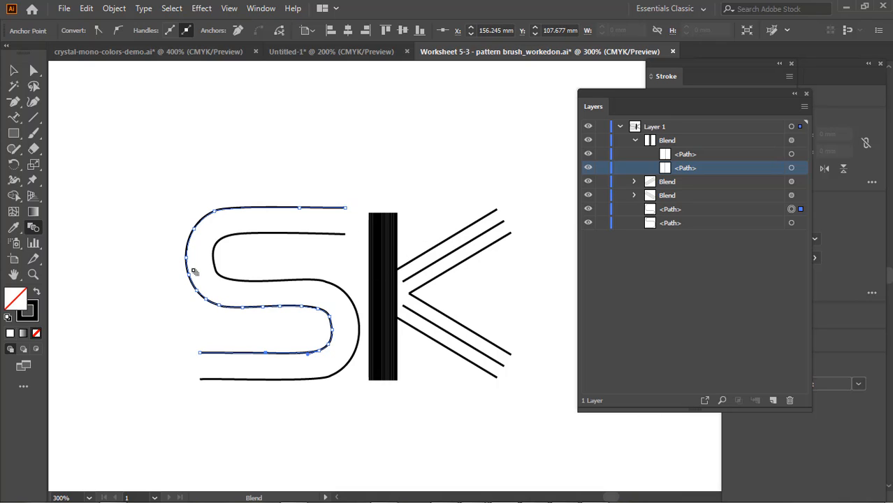
left_click(14, 72)
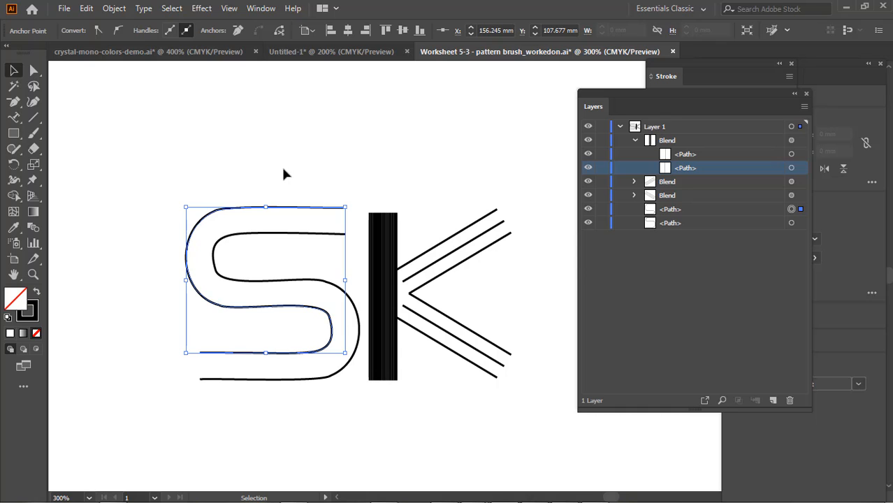
left_click(286, 213)
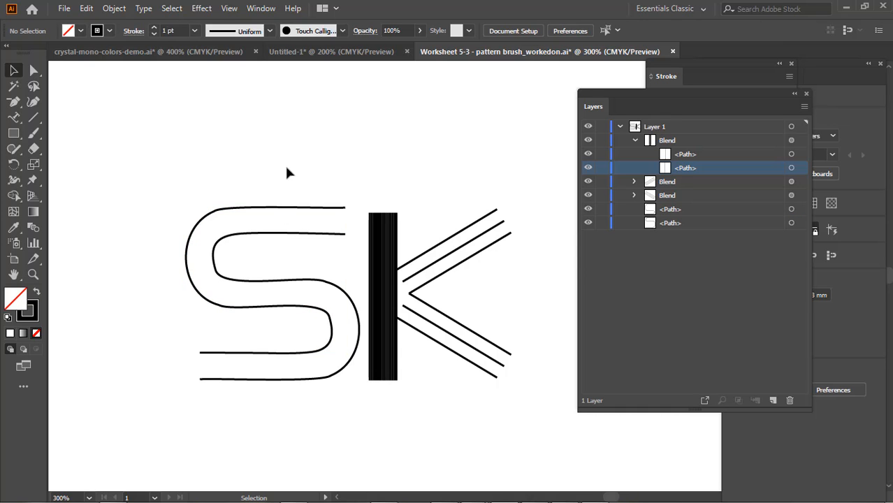
left_click_drag(310, 173, 197, 322)
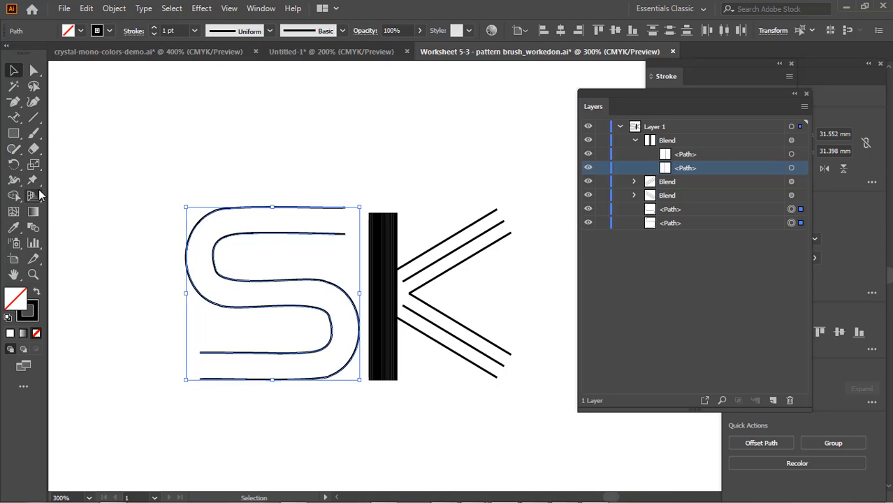
left_click(33, 227)
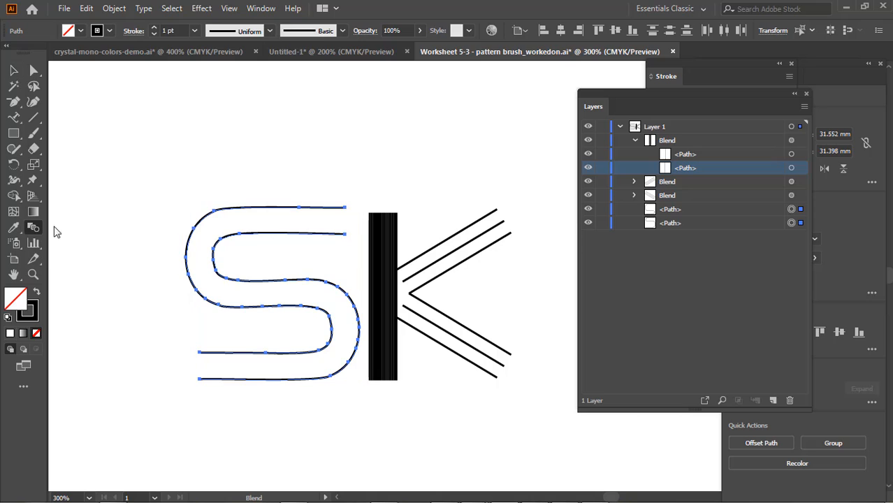
left_click(346, 236)
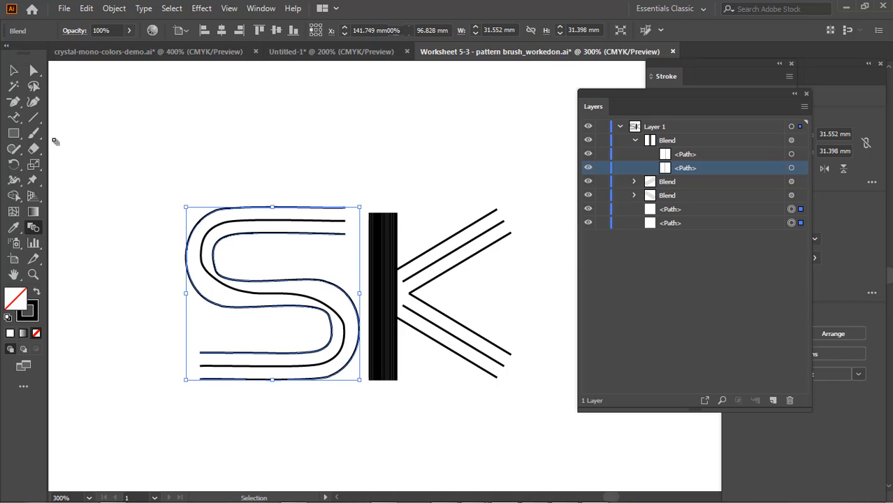
key("ctrl+alt+shift+b")
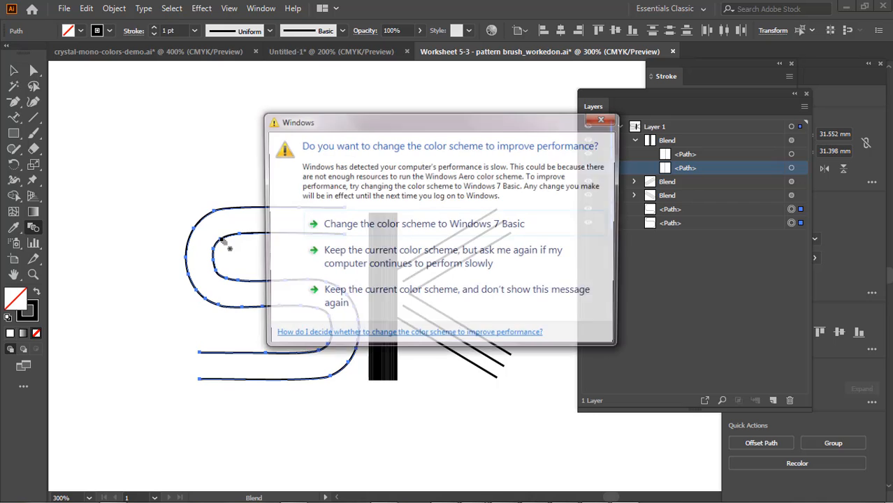
left_click(606, 120)
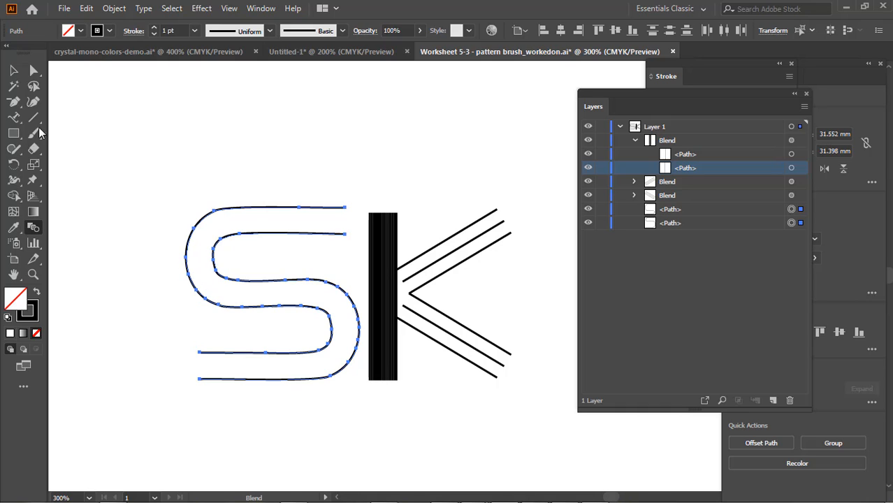
Select both S paths and bring up the detailed Simplify options with the artwork kept in view
left_click(14, 71)
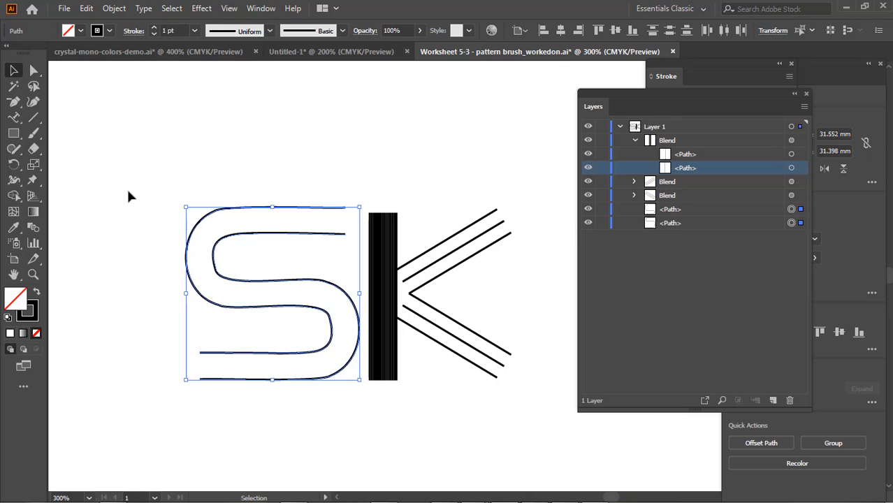
left_click(207, 224)
left_click(207, 223)
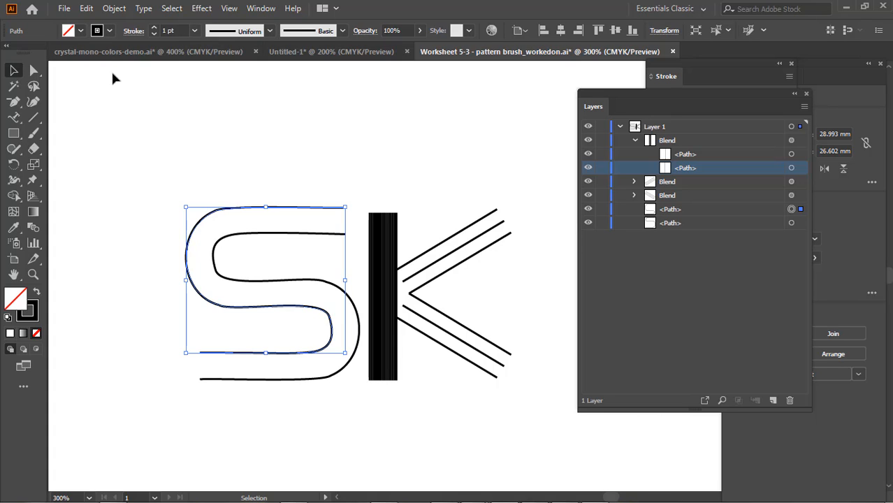
left_click(242, 240, "shift")
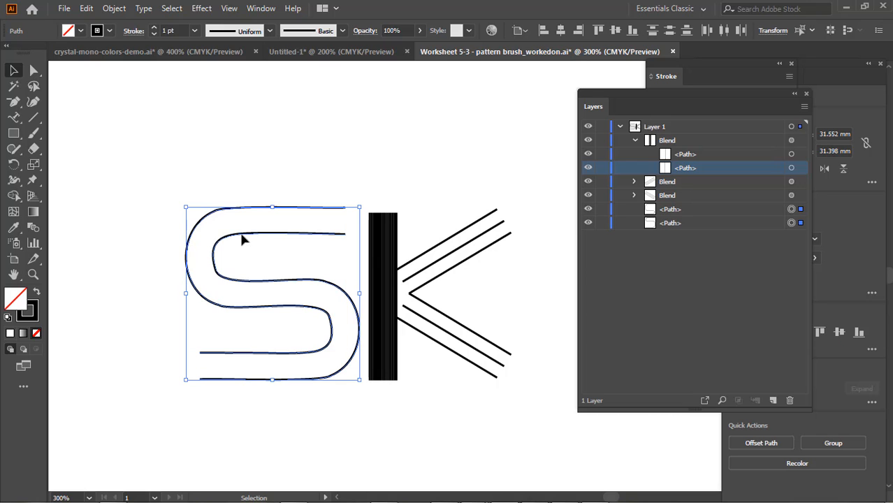
left_click(115, 8)
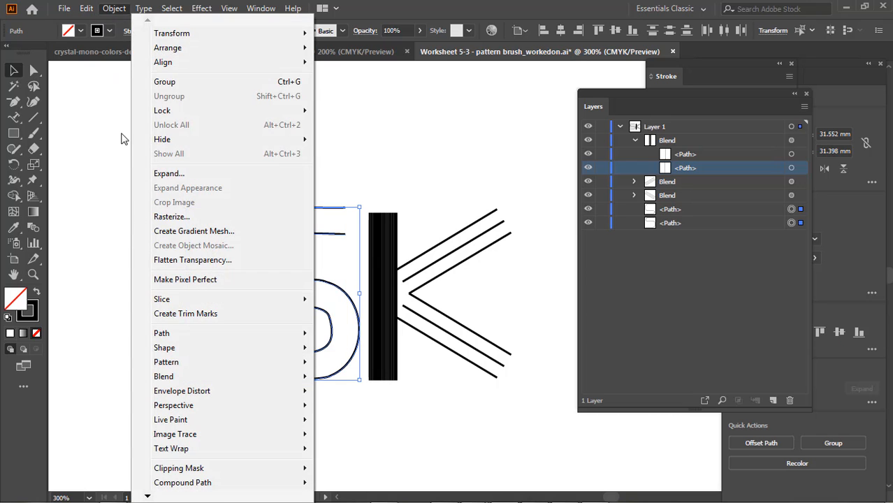
mouse_move(206, 335)
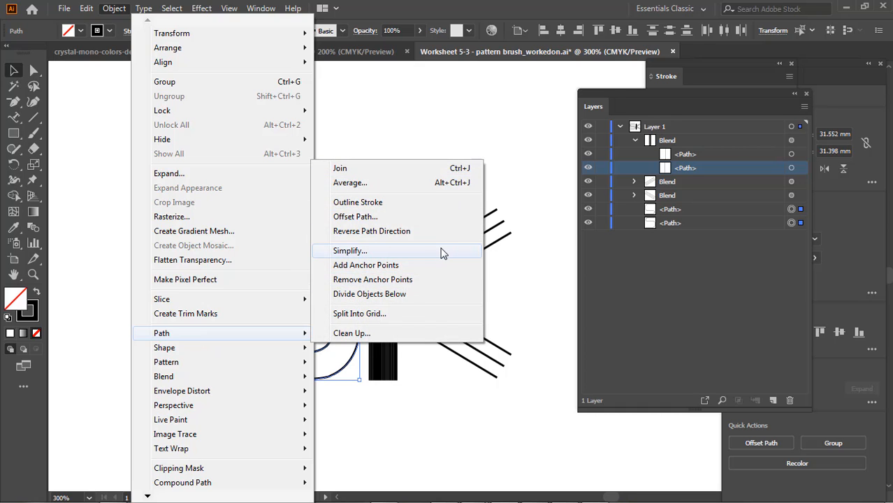
left_click(350, 251)
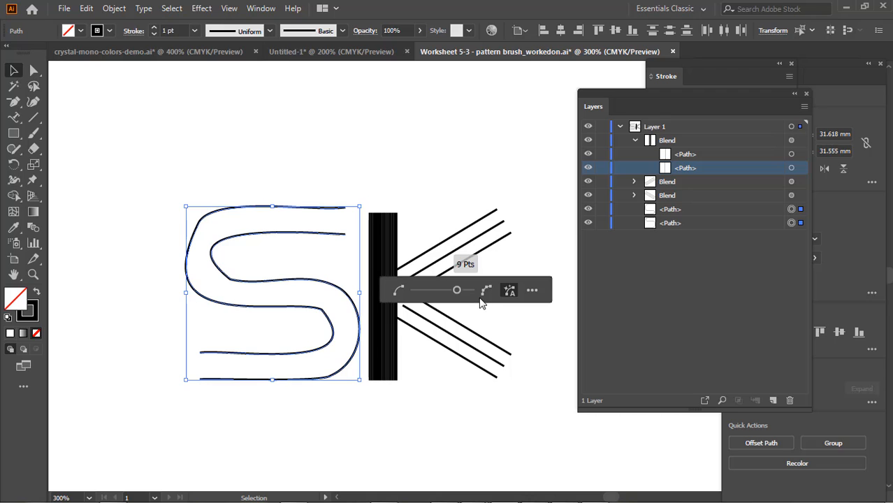
left_click(532, 292)
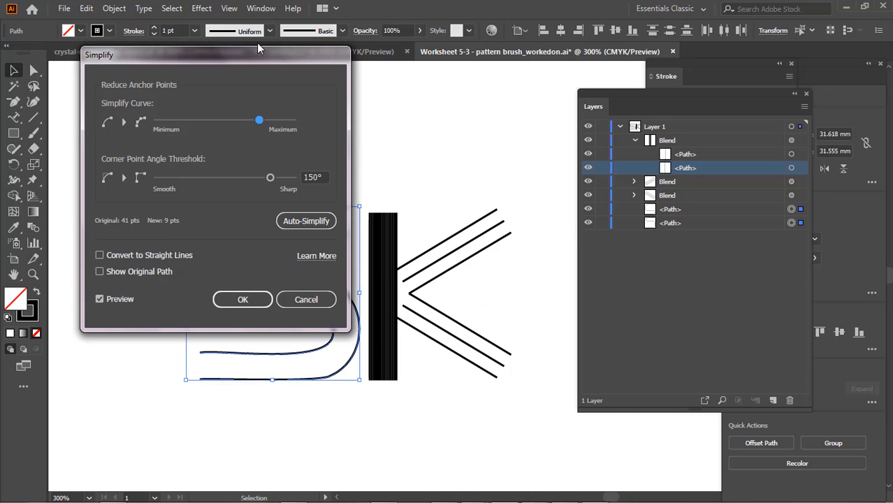
left_click_drag(250, 59, 583, 134)
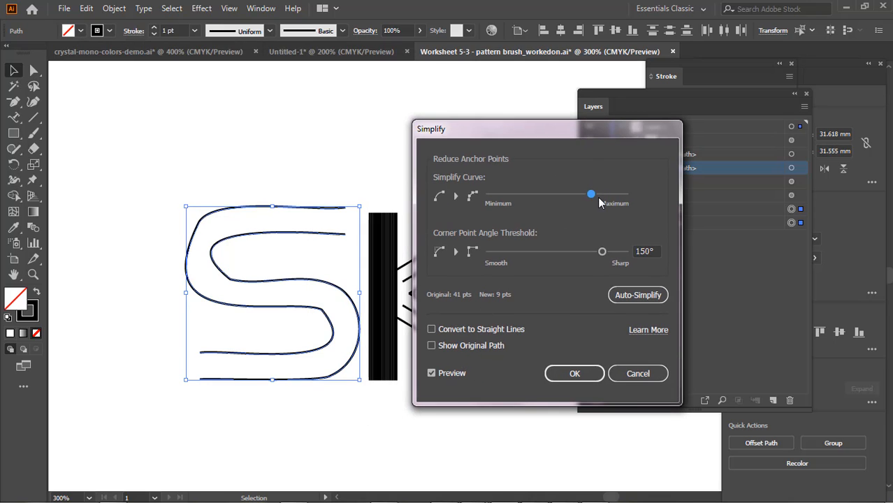
Try higher Simplify Curve amounts and a different corner point angle threshold on the S paths, and reset them with Auto-Simplify
left_click_drag(596, 195, 607, 196)
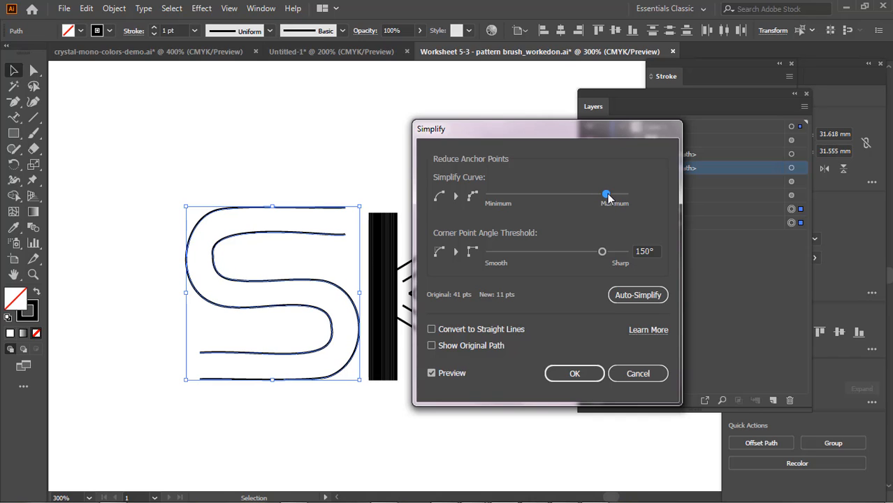
left_click_drag(608, 196, 619, 199)
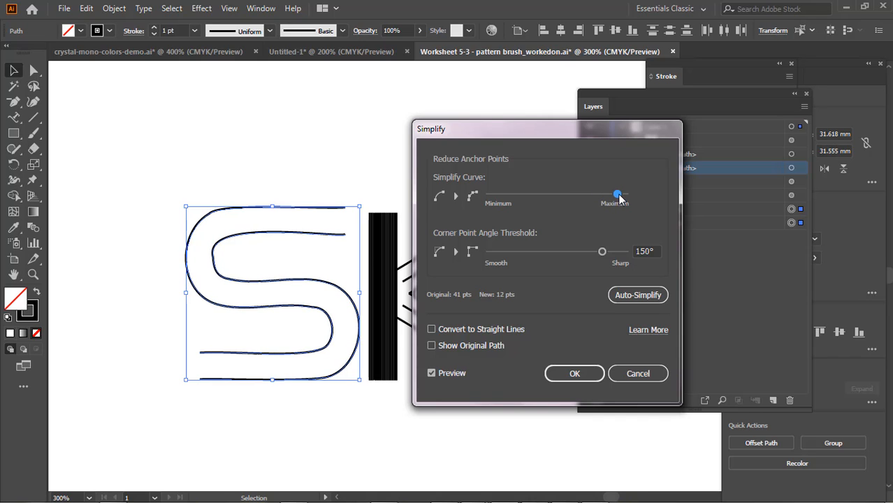
left_click(602, 254)
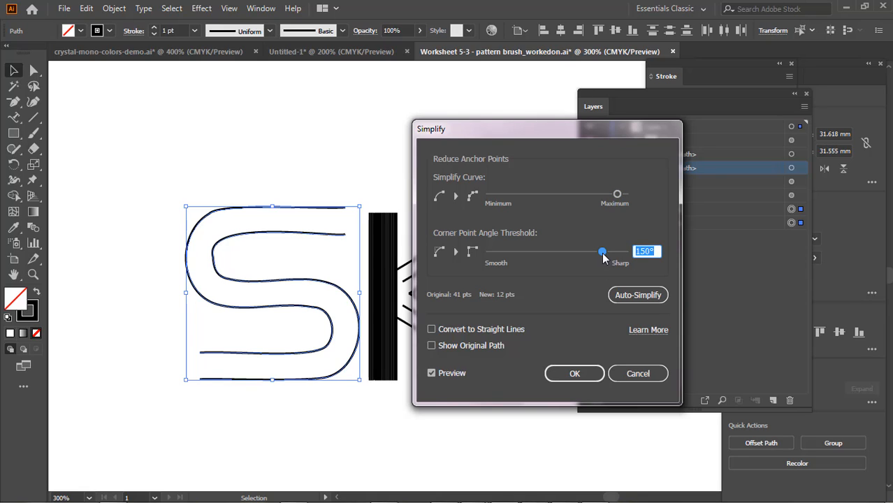
left_click_drag(603, 253, 617, 235)
left_click(643, 295)
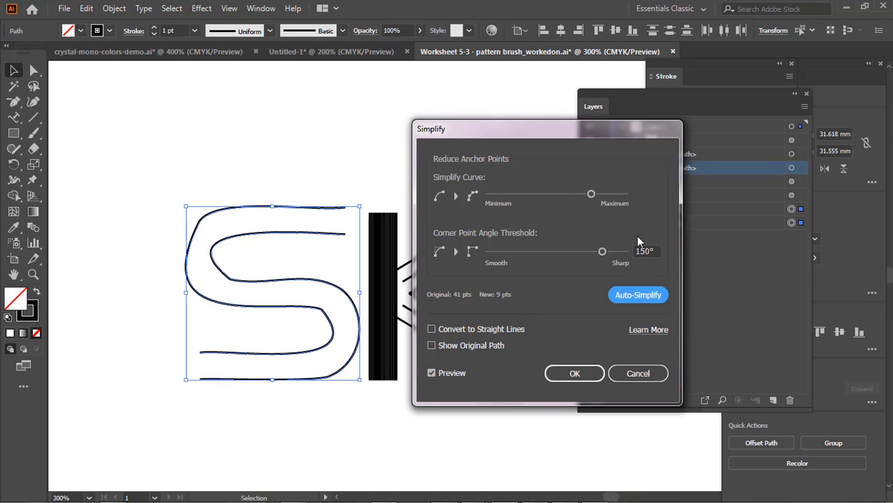
Simplify both S paths with the curve near Maximum and a 0° corner point angle threshold, showing the original path for comparison
left_click_drag(593, 193, 602, 194)
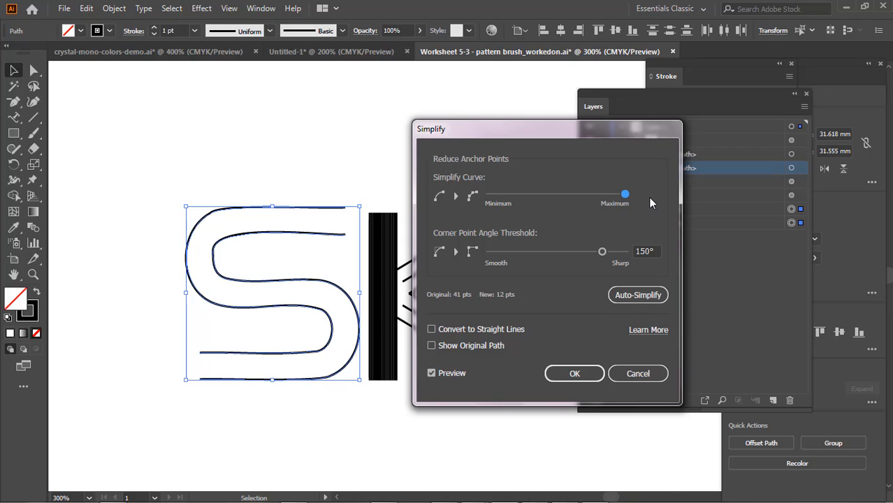
left_click(432, 347)
left_click(432, 346)
left_click(432, 346)
left_click(432, 346)
left_click_drag(599, 255, 459, 281)
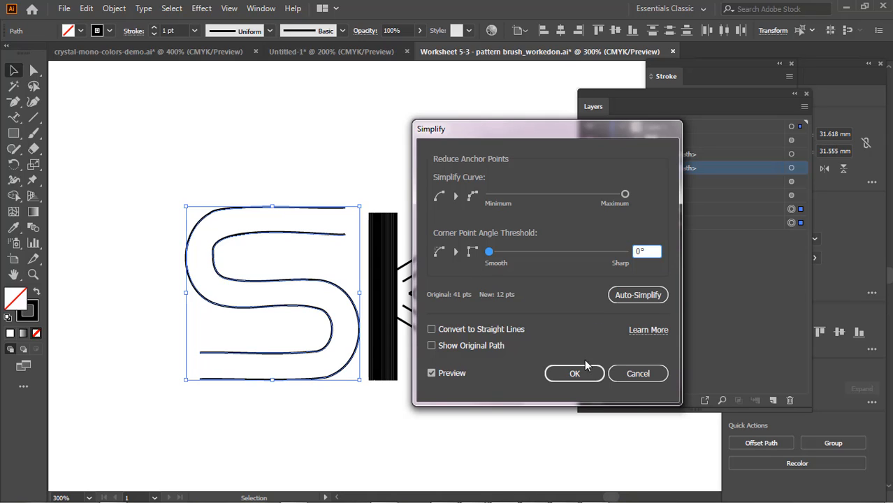
left_click(431, 344)
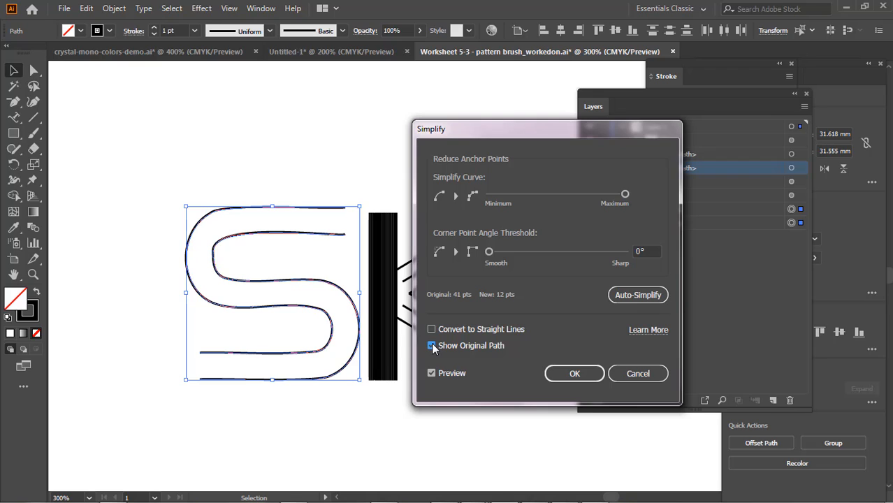
left_click(574, 376)
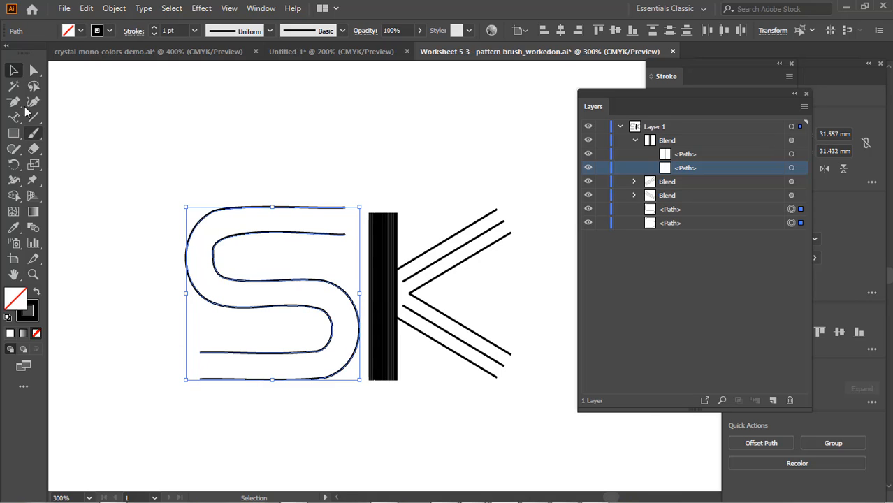
Try blending the simplified S paths from their upper arm ends, release the blend, and undo the simplification
left_click(33, 70)
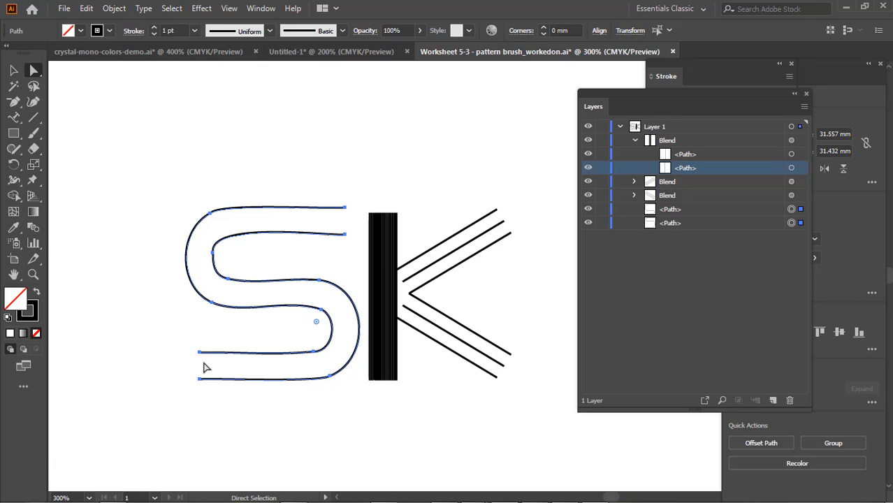
left_click(32, 229)
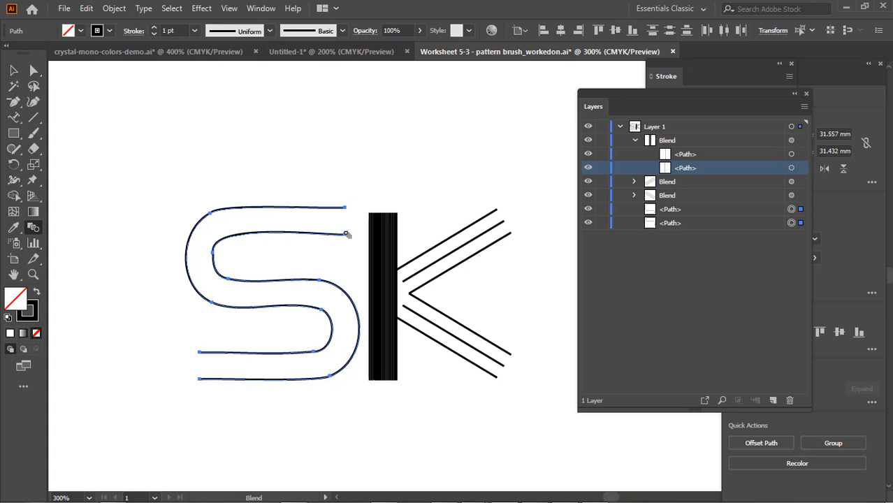
left_click(346, 235)
left_click(346, 235)
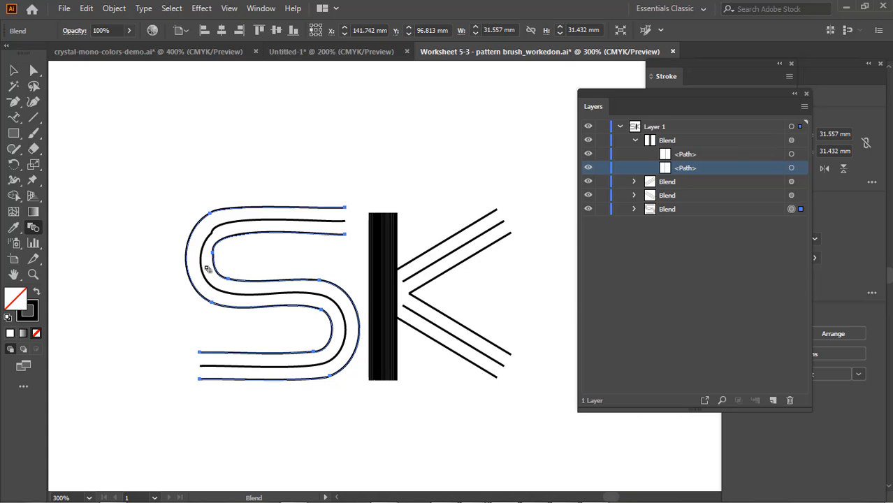
key("ctrl+alt+shift+b")
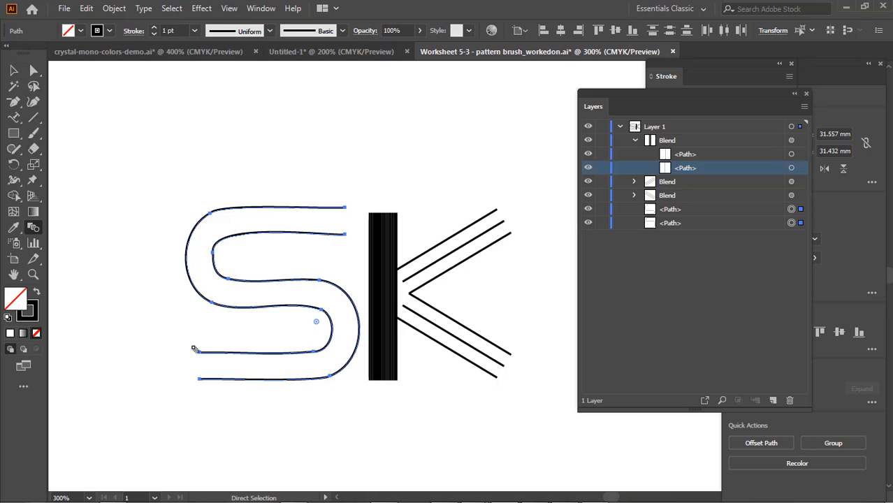
key("ctrl+z")
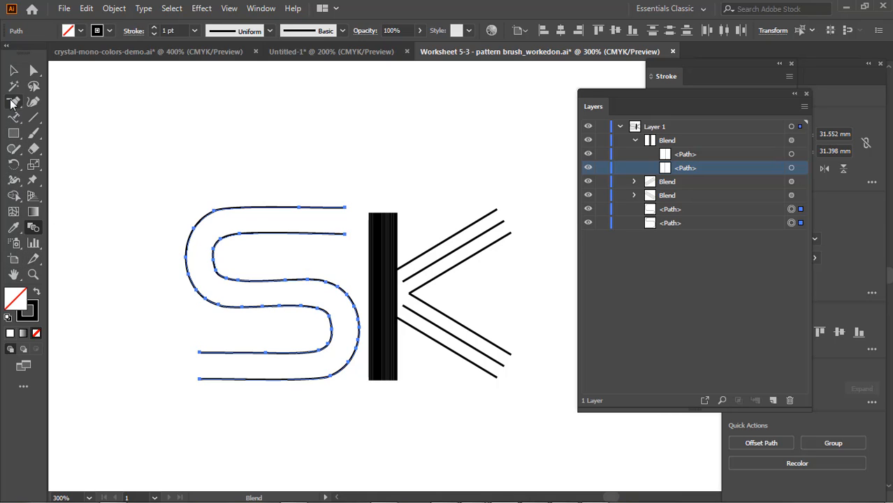
Delete the middle anchor point on the outer S path's upper arm and cut that path at its upper bend's outermost anchor
left_click(12, 102)
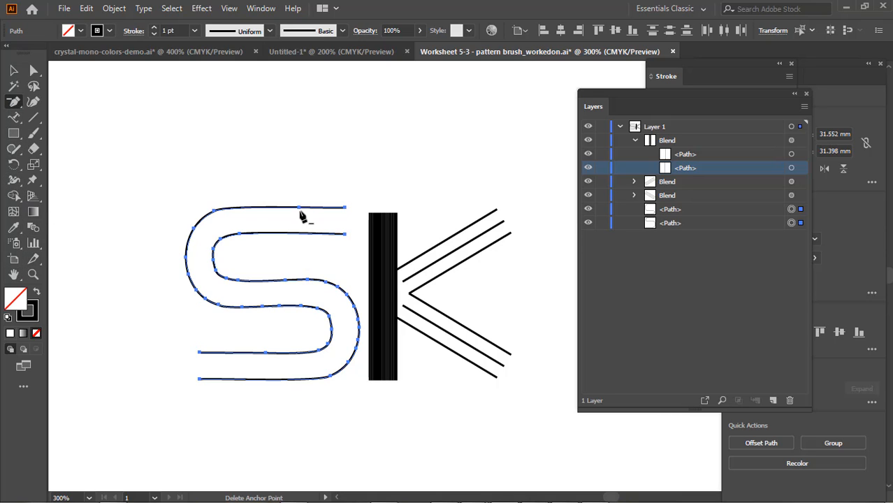
left_click(300, 210)
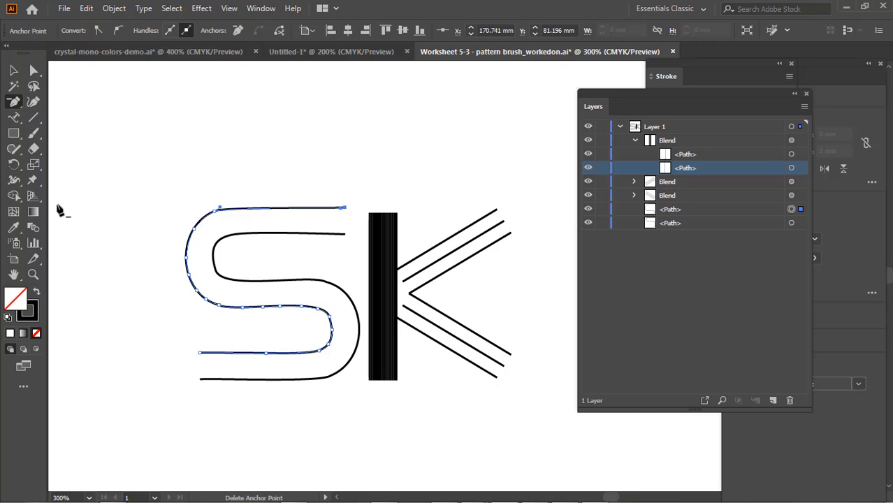
left_click(39, 154)
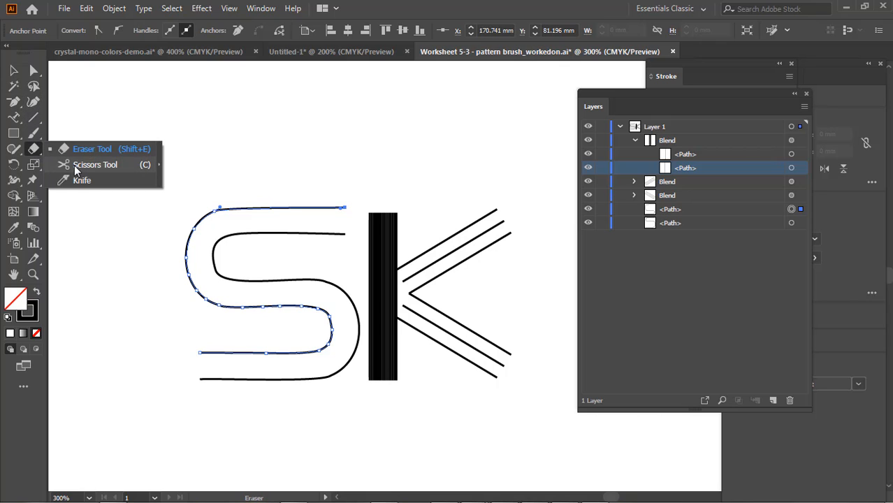
left_click(77, 167)
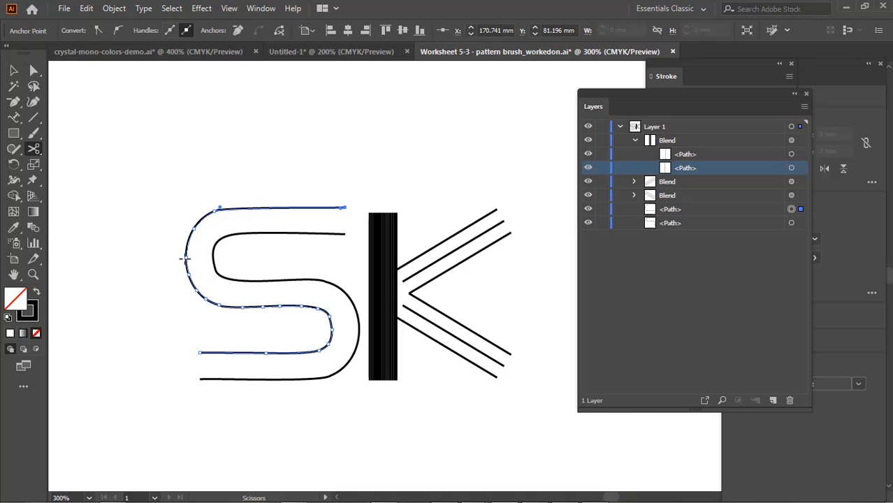
left_click(185, 257)
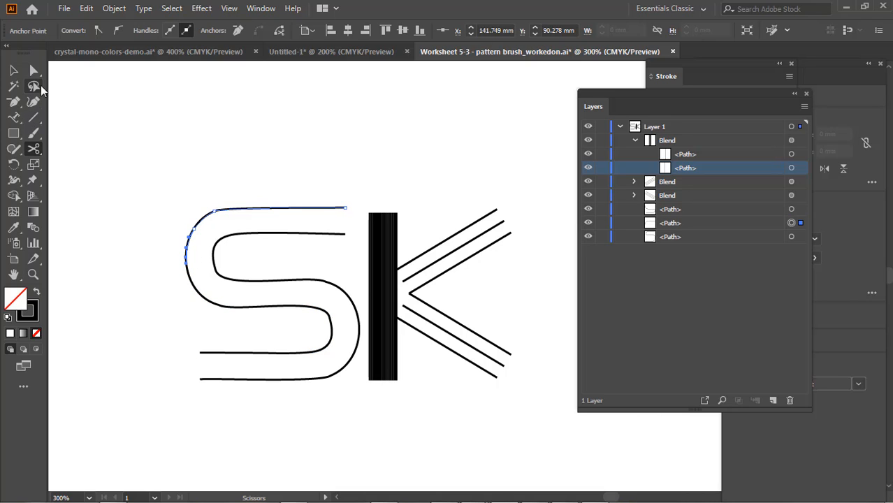
Cut the remaining lower part of the same S path at the anchor where its lower bend meets the lower arm
left_click(34, 70)
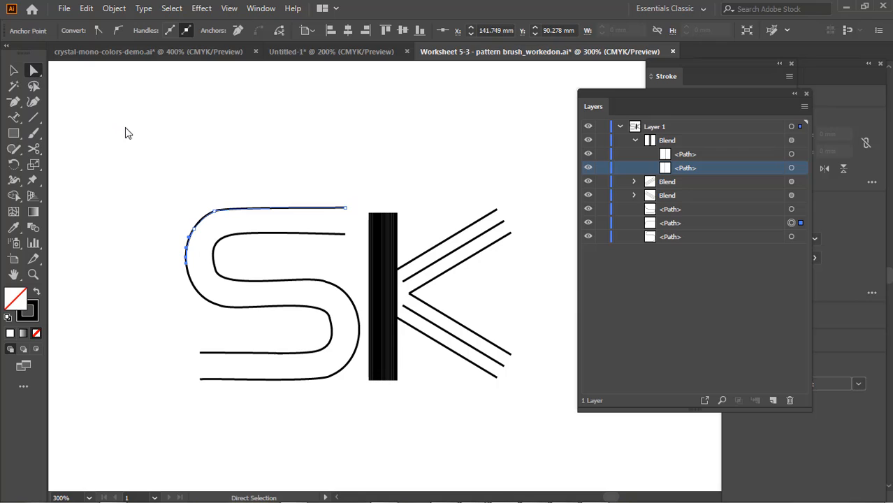
left_click(245, 307)
left_click(244, 308)
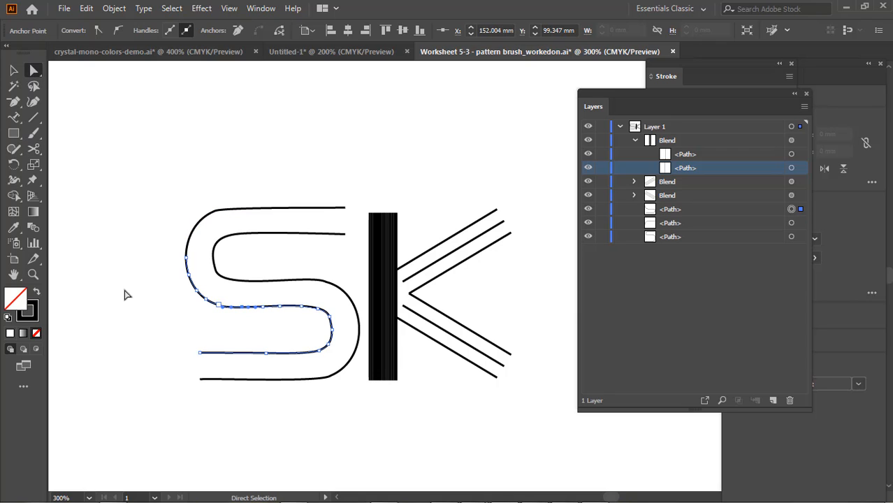
left_click(34, 148)
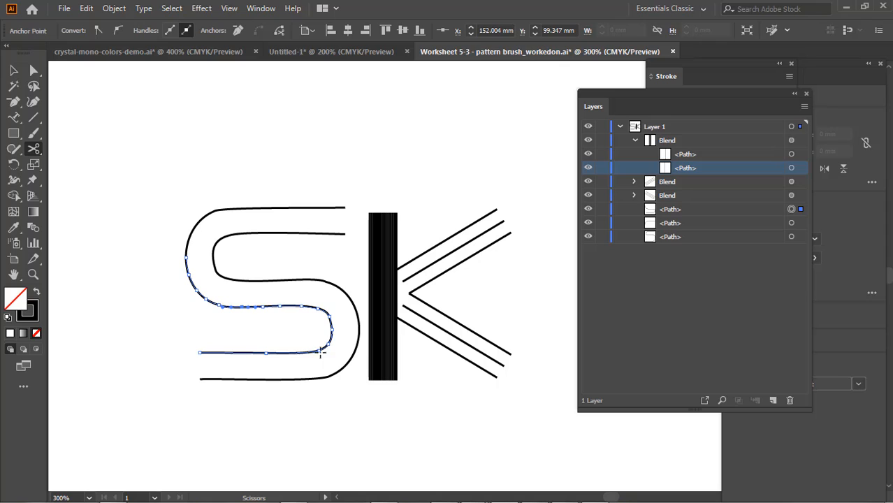
left_click(321, 351)
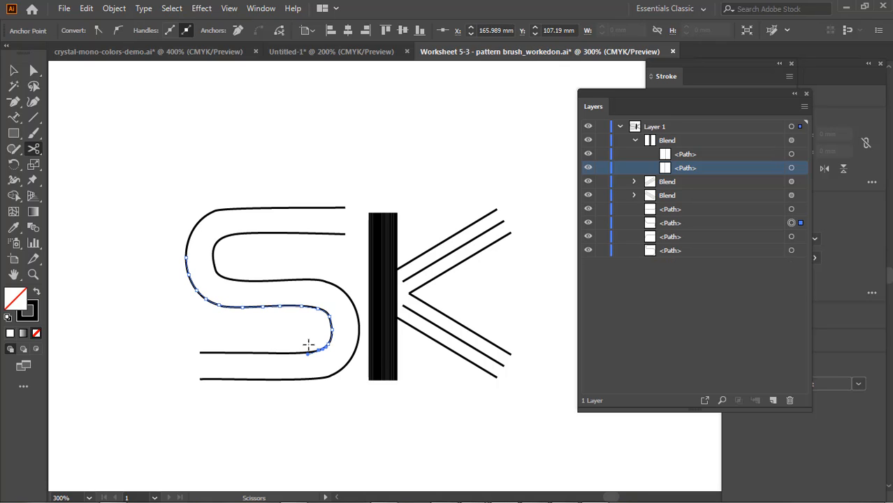
Cut the other S path at an anchor on its upper bend and where its lower bend meets the lower arm
left_click(13, 71)
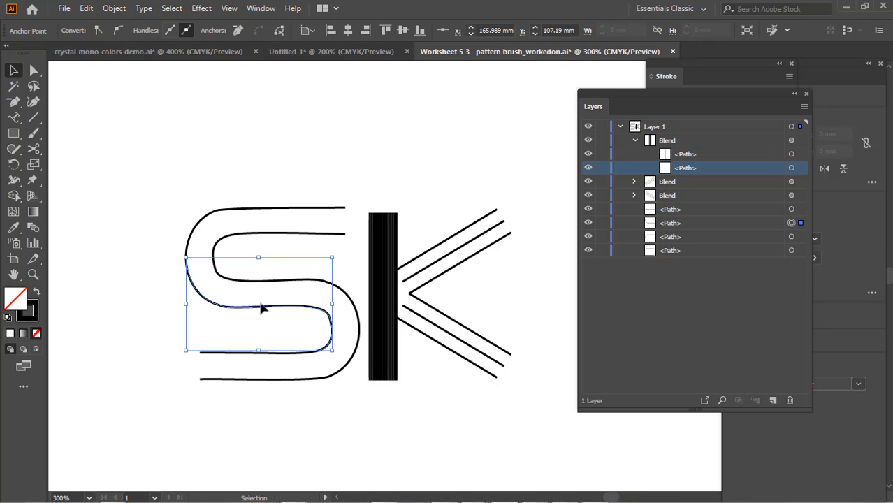
left_click(353, 301)
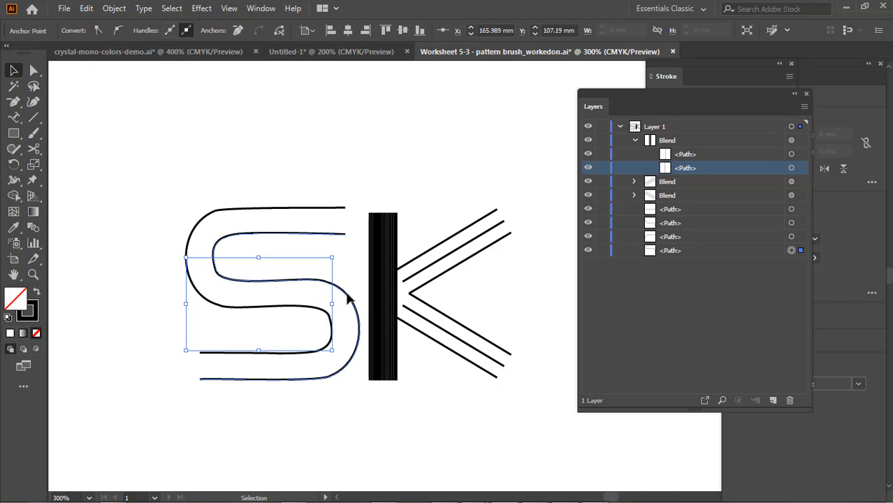
left_click(34, 70)
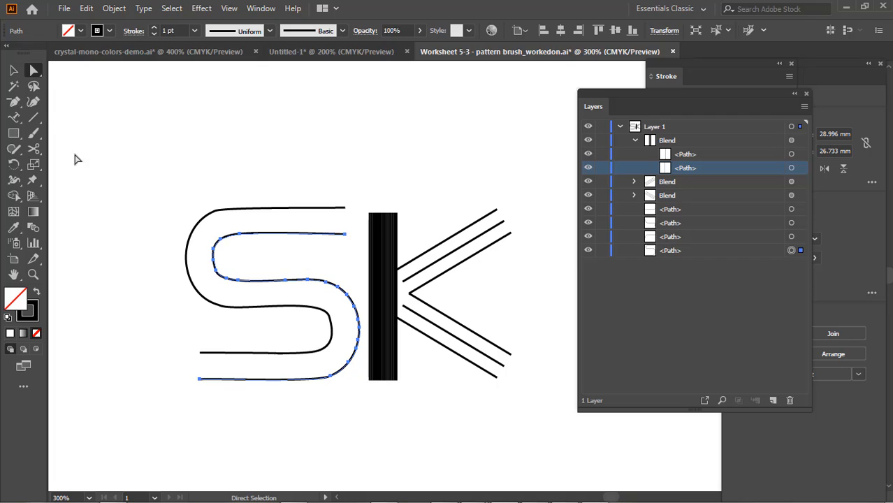
left_click(34, 149)
left_click(214, 248)
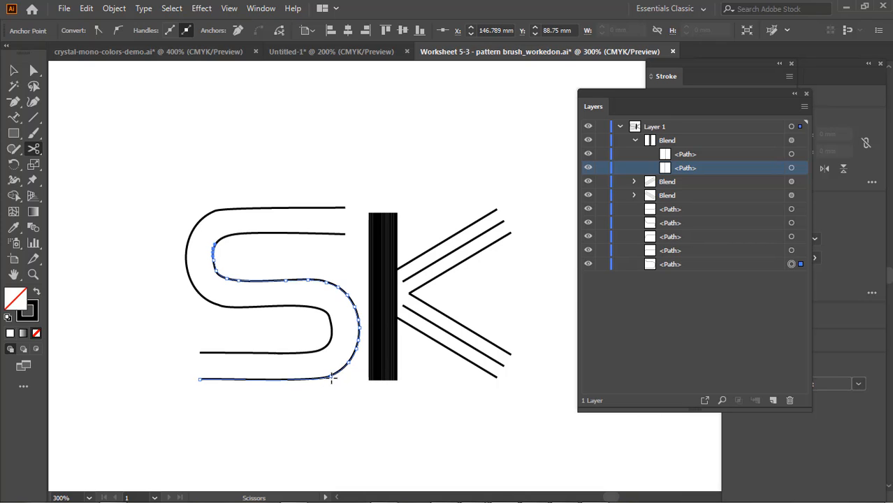
left_click(333, 378)
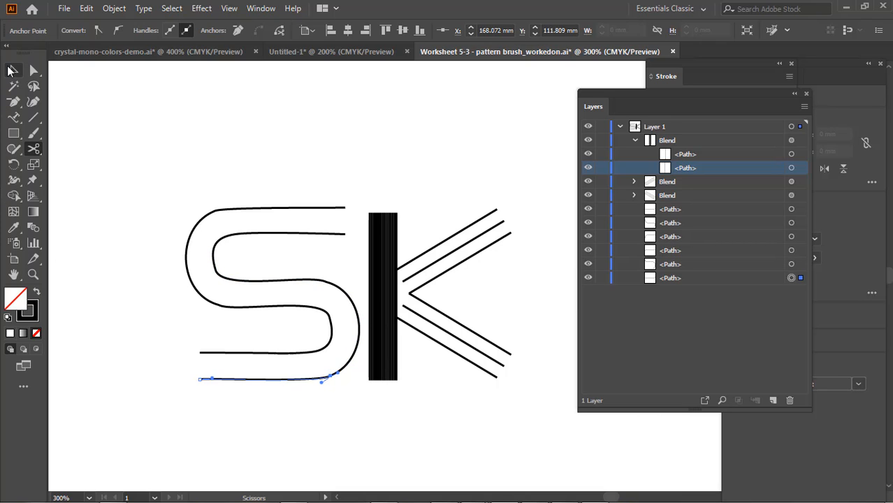
Simplify the middle sections of both S paths with the Simplify Curve amount raised close to maximum, keeping the 150° corner point angle threshold
left_click(11, 71)
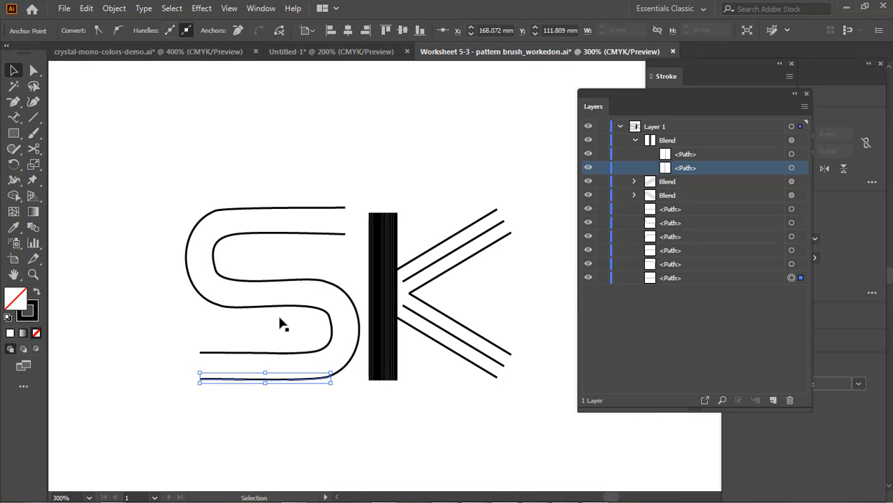
left_click(352, 300)
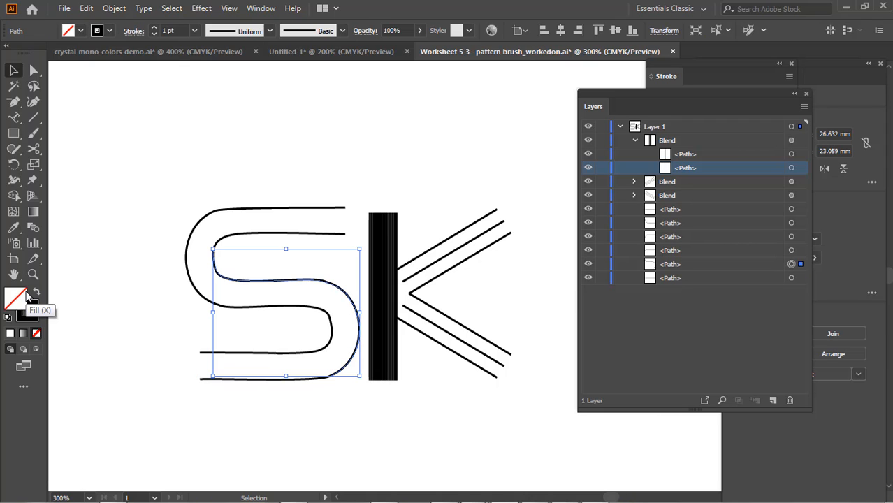
left_click(297, 310, "shift")
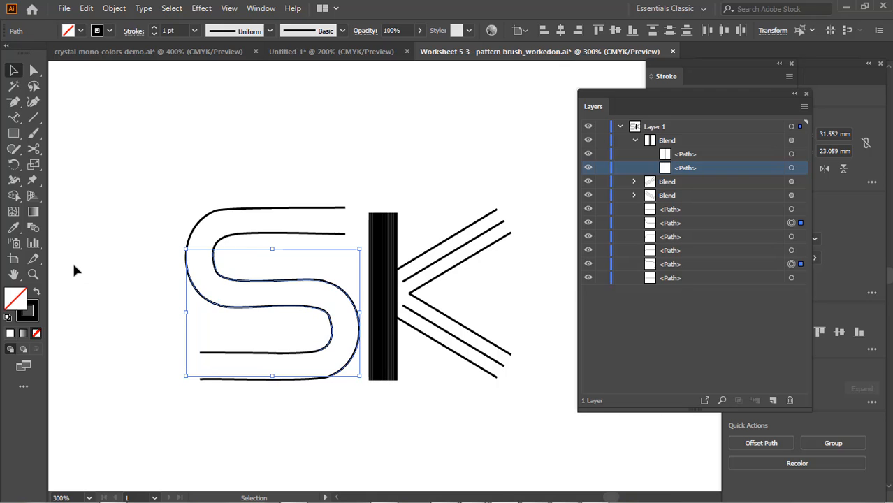
left_click(117, 8)
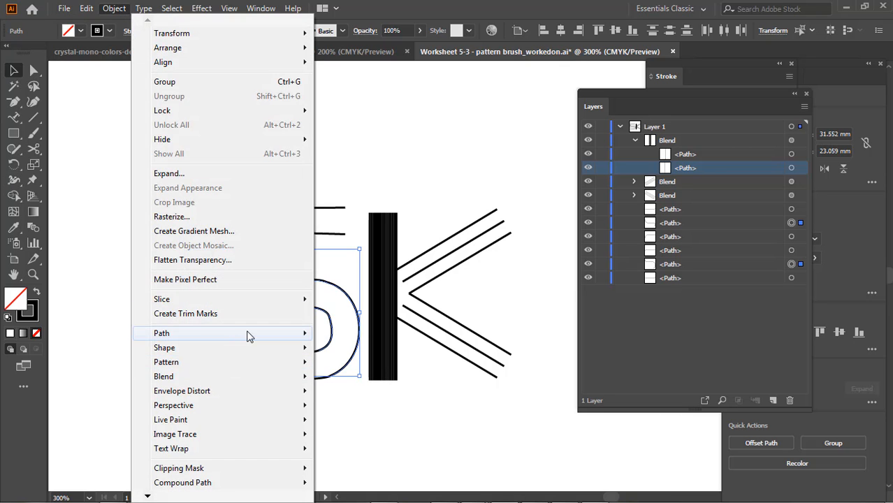
mouse_move(249, 335)
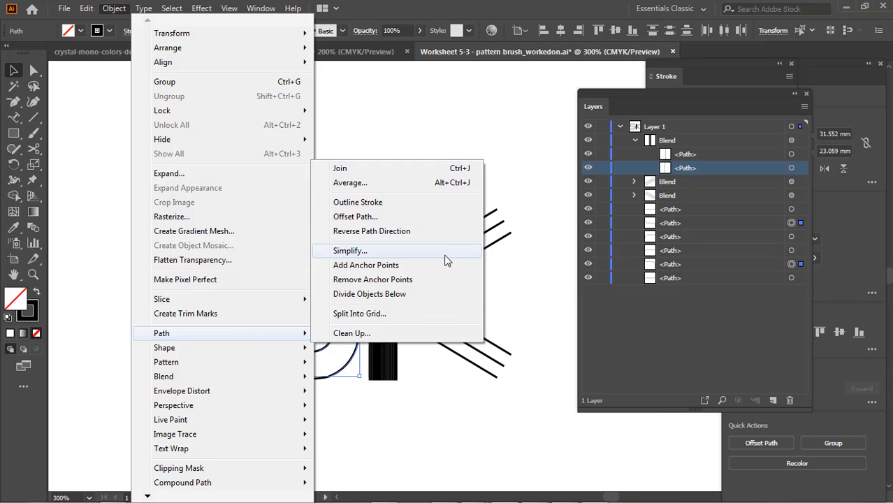
left_click(350, 250)
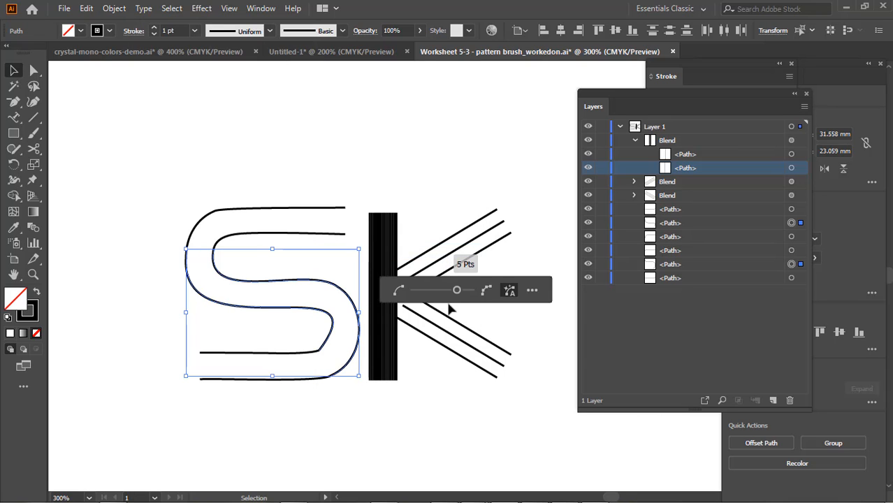
left_click(532, 291)
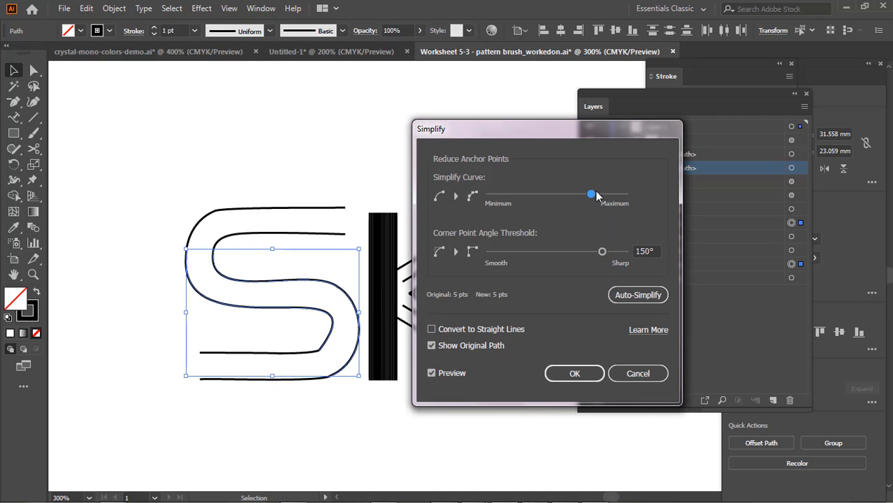
left_click_drag(594, 197, 618, 204)
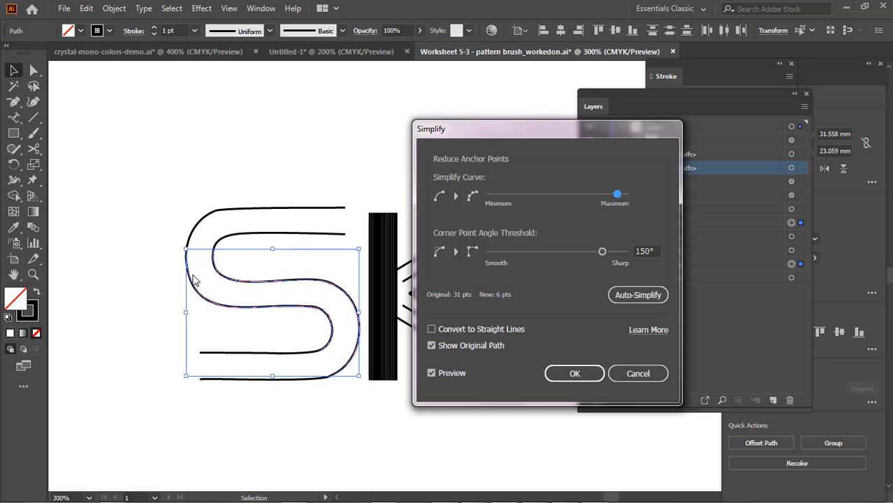
left_click(572, 377)
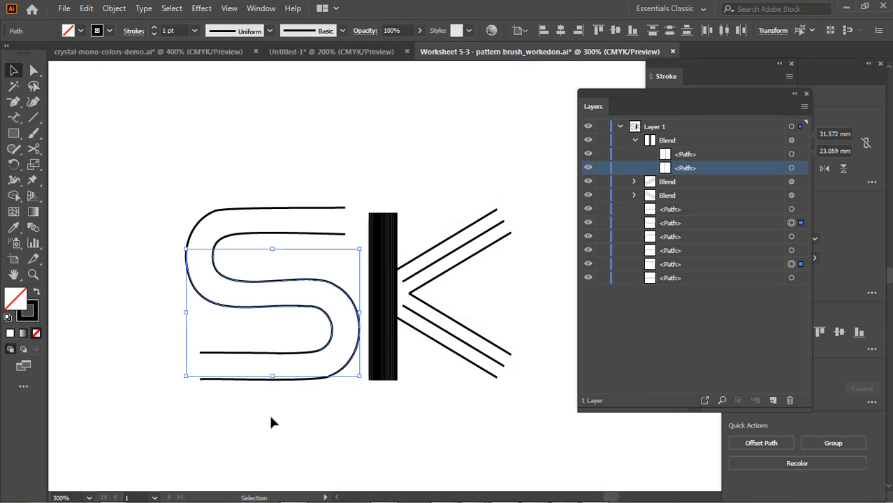
left_click(151, 205)
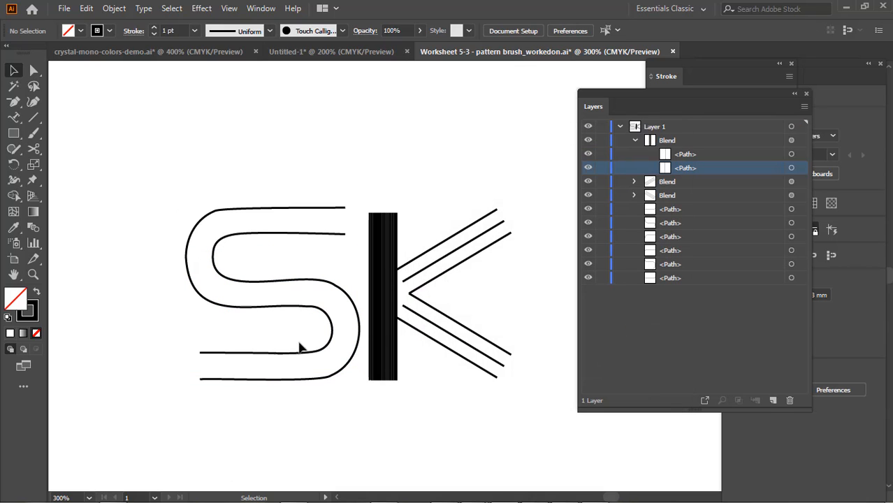
Join the outer S path's upper arm and middle section where their cut ends meet at the upper bend
left_click(315, 313)
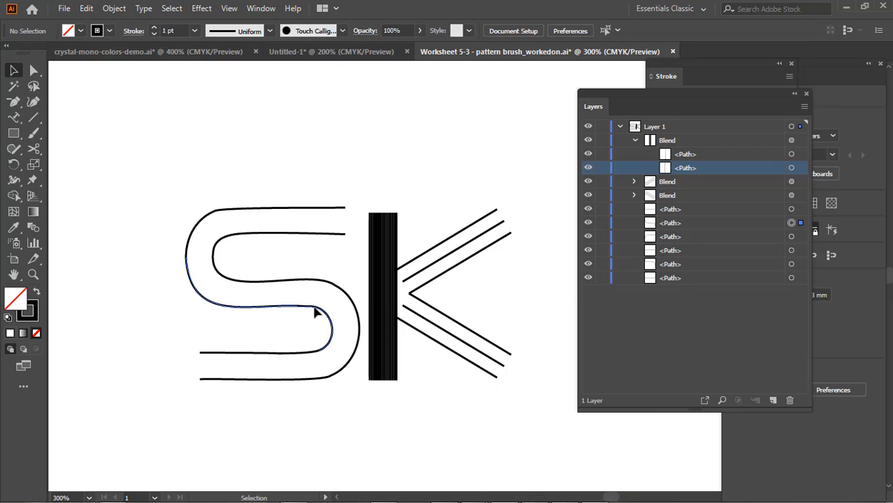
left_click(316, 313)
left_click(33, 71)
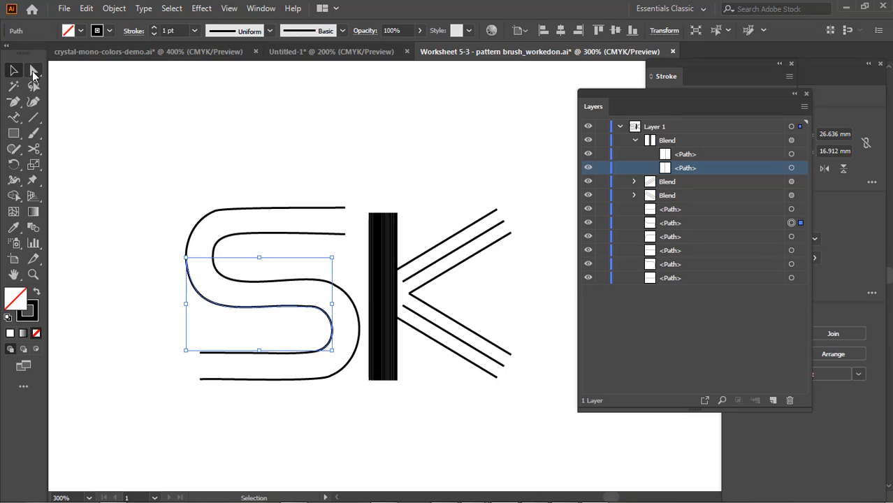
left_click_drag(160, 222, 192, 273)
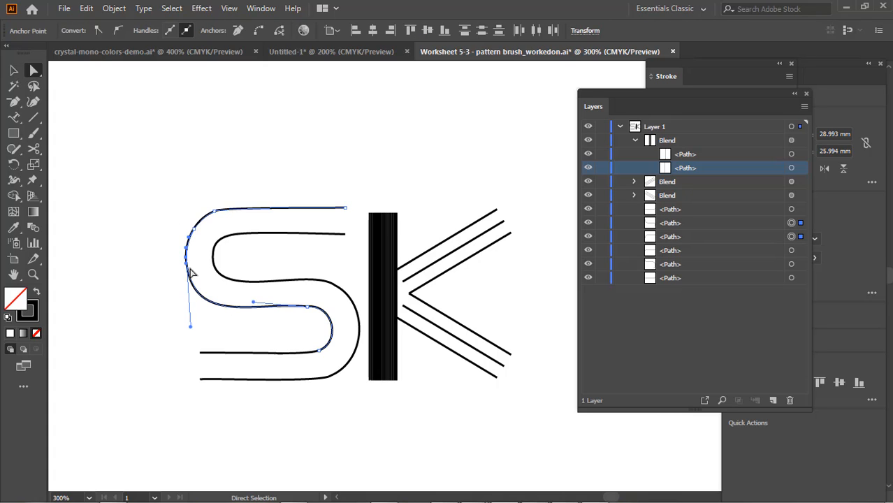
key("ctrl+j")
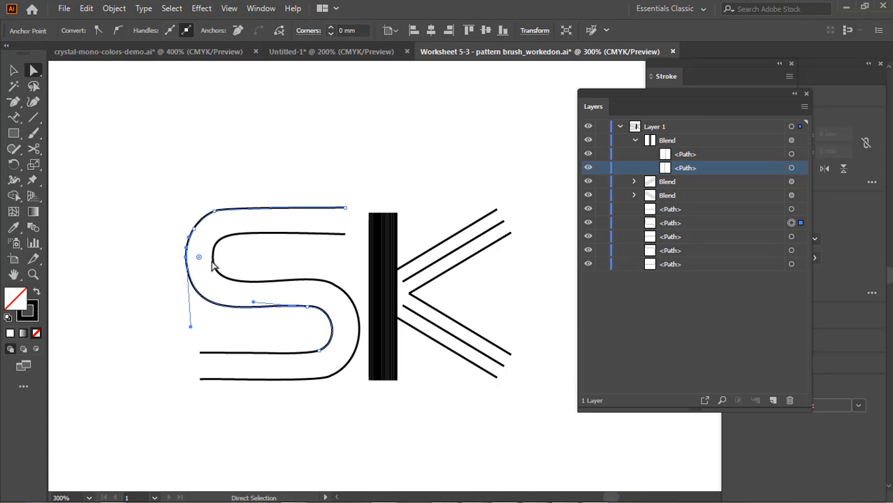
Join the other S path's three sections at their cut ends on the upper bend and beside the lower arm
left_click_drag(237, 249, 205, 273)
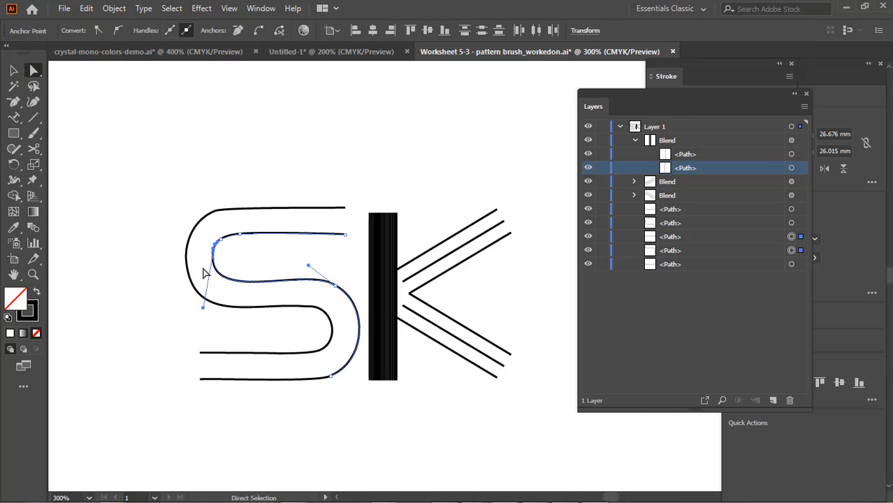
key("Delete")
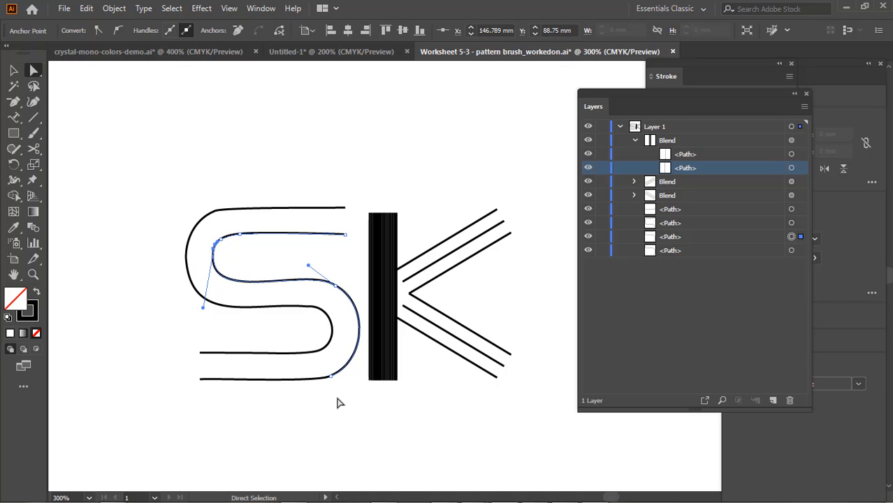
left_click_drag(338, 397, 315, 371)
key("v")
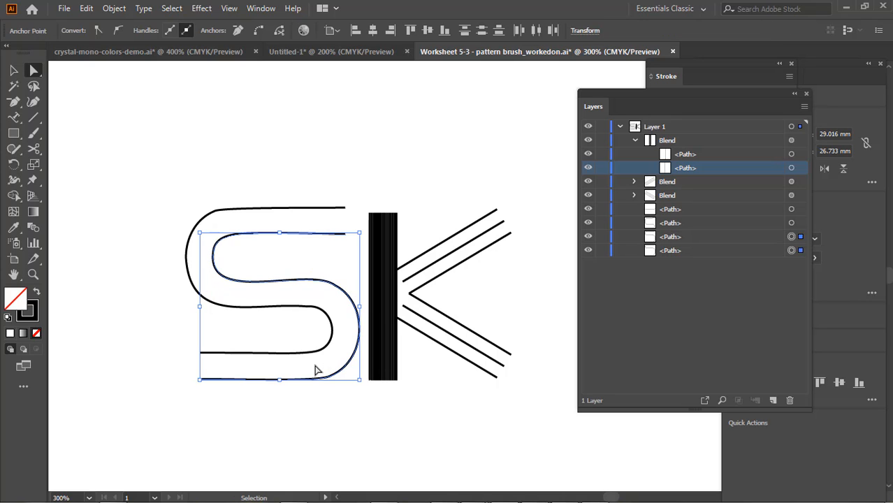
key("a")
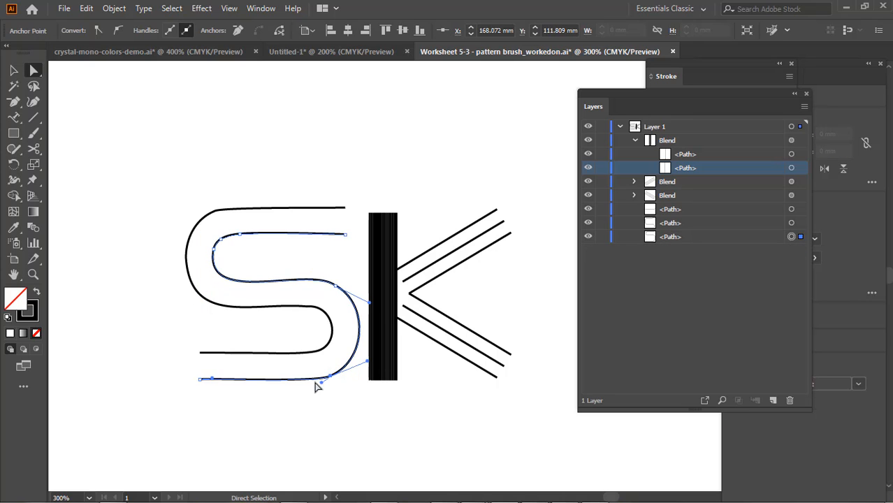
left_click(267, 442)
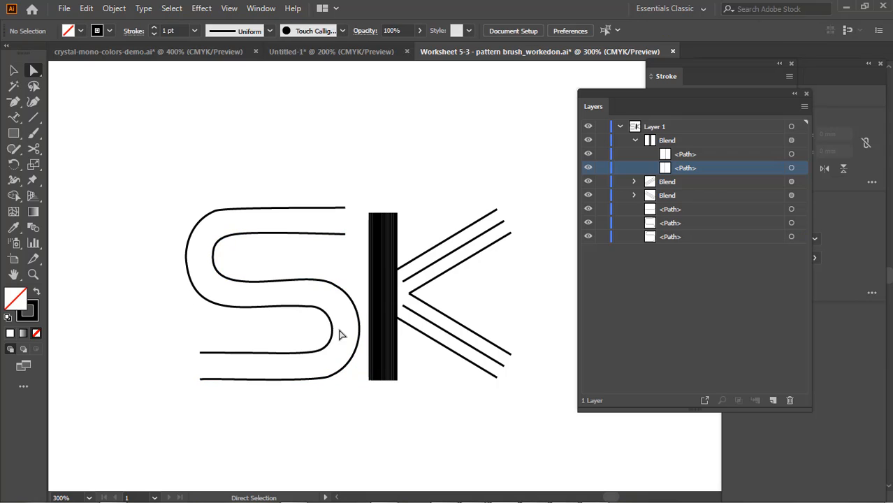
Join the remaining lower arm to the outer S path where the cut ends meet below the lower bend
left_click(309, 353)
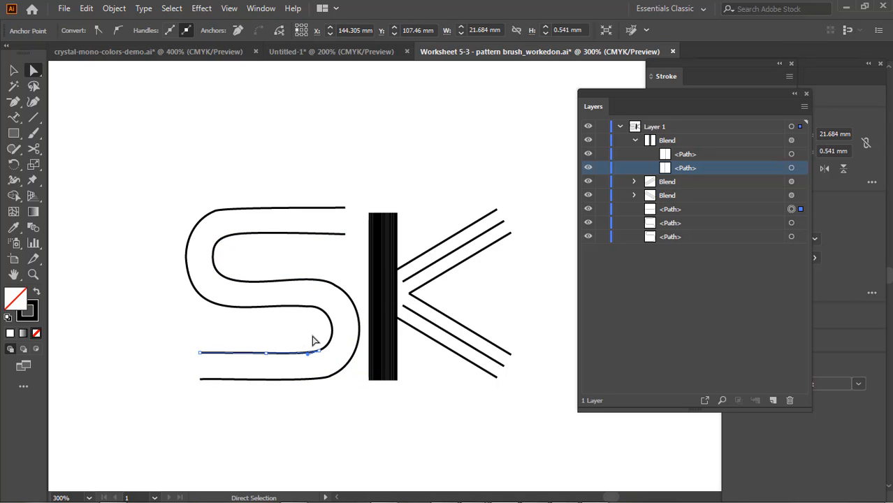
left_click_drag(313, 336, 323, 366)
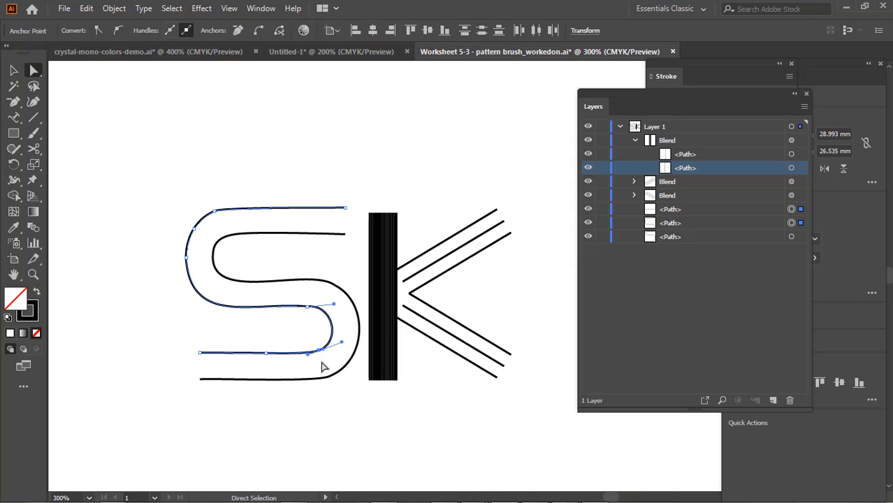
key("ctrl+j")
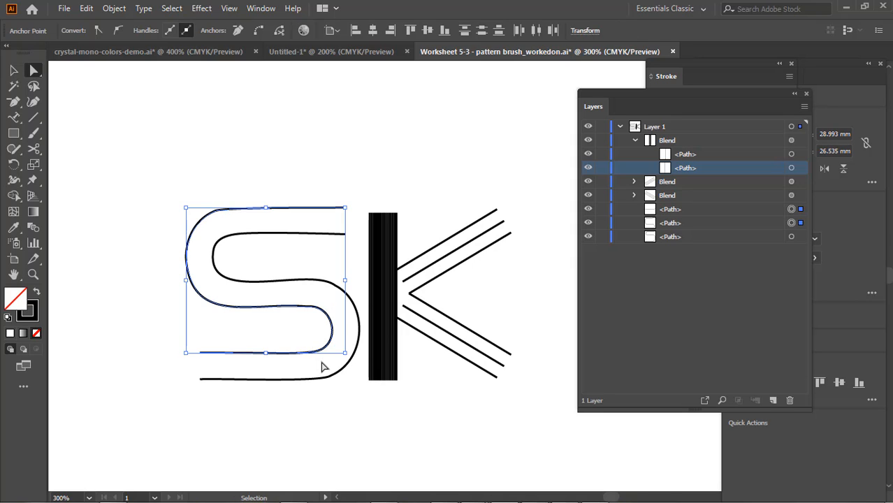
left_click(259, 422)
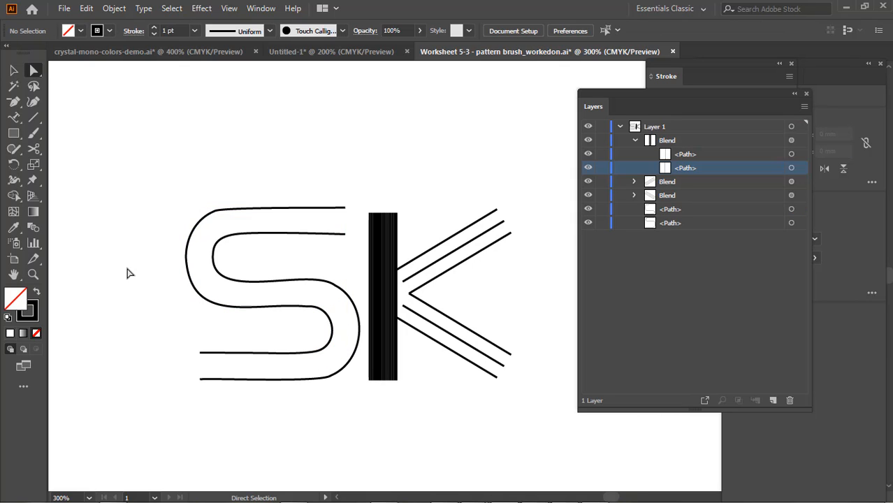
Blend the two rejoined S paths using the end points of their upper arms
left_click(13, 71)
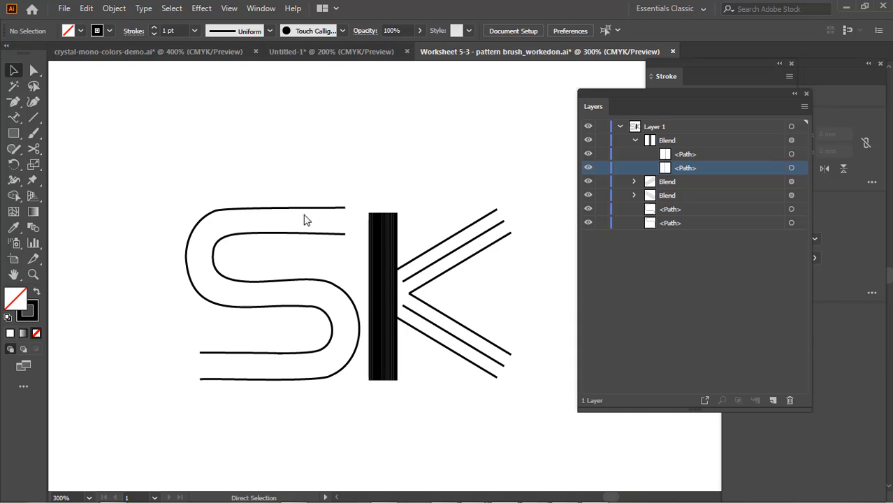
left_click(207, 216)
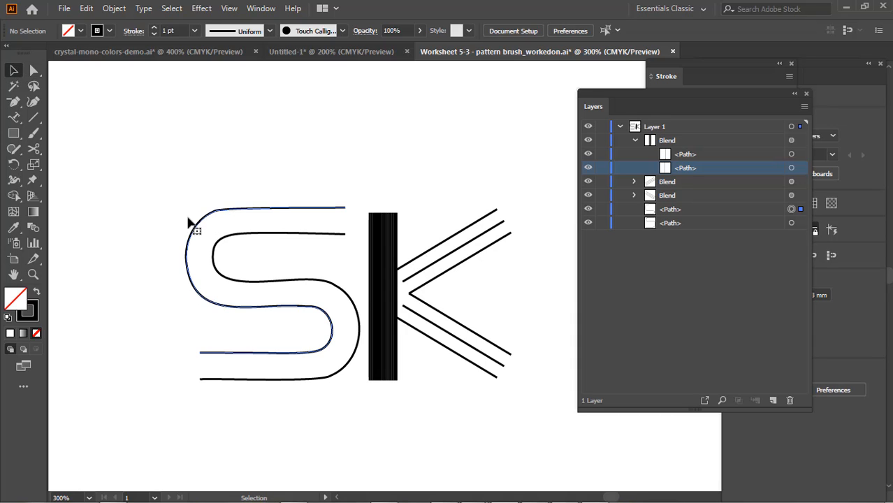
left_click_drag(171, 196, 239, 281)
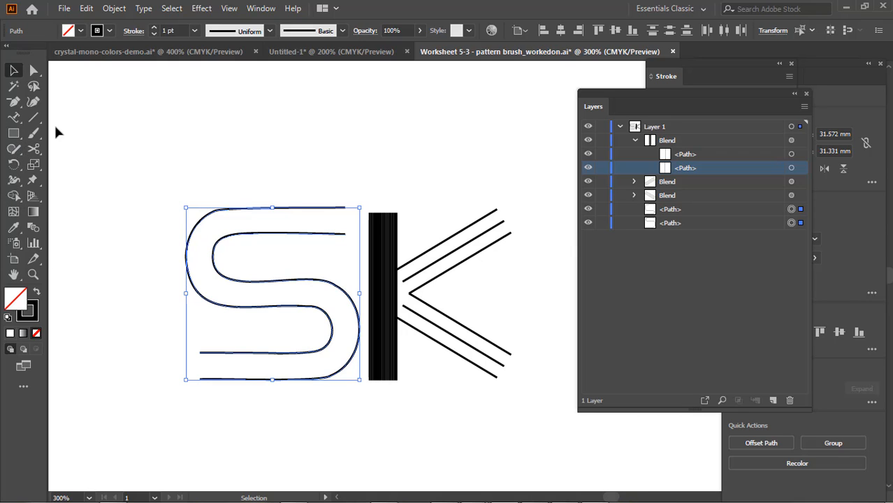
left_click(33, 227)
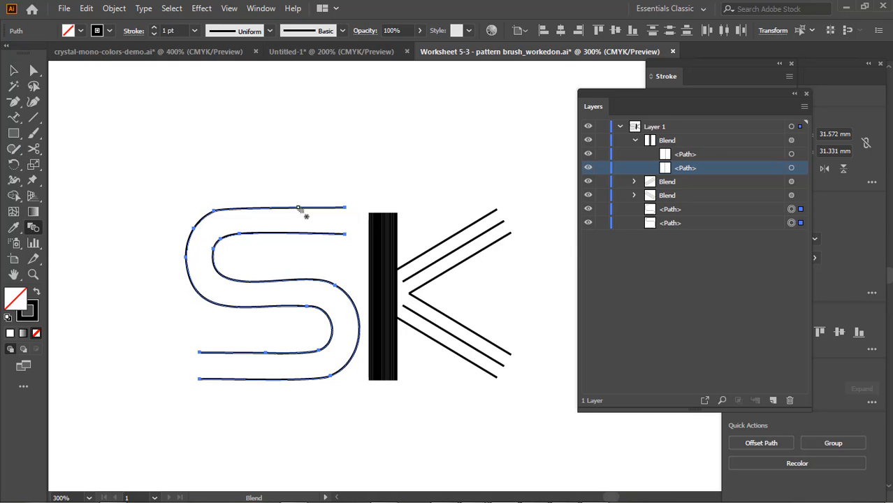
left_click(346, 210)
left_click(347, 235)
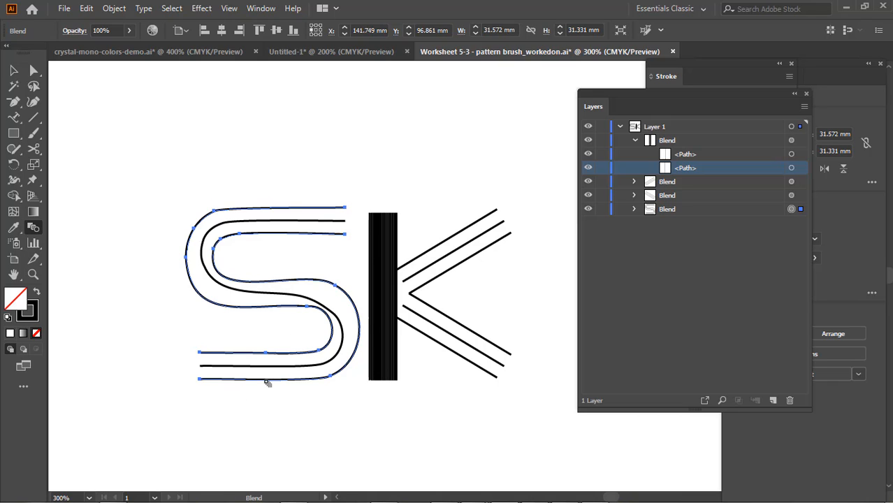
Release the S blend, undo the joins and the simplification back to the separately cut sections, and clear the selection
key("ctrl+alt+shift+b")
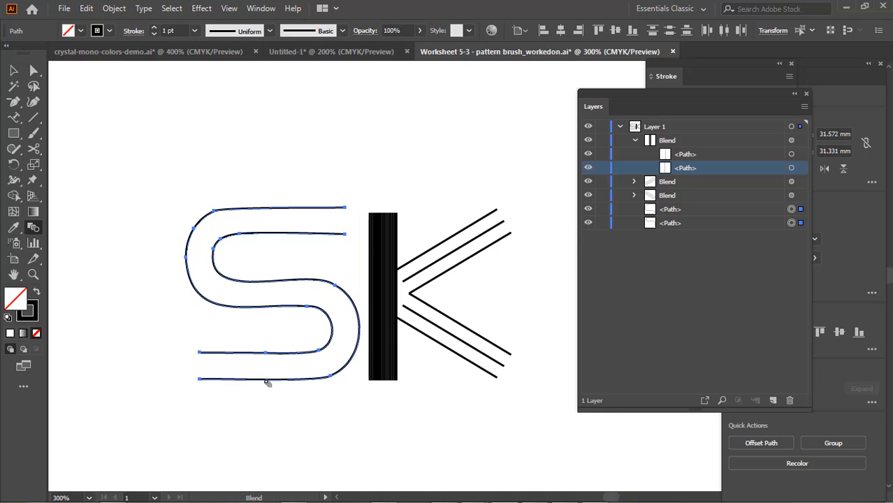
key("ctrl+z")
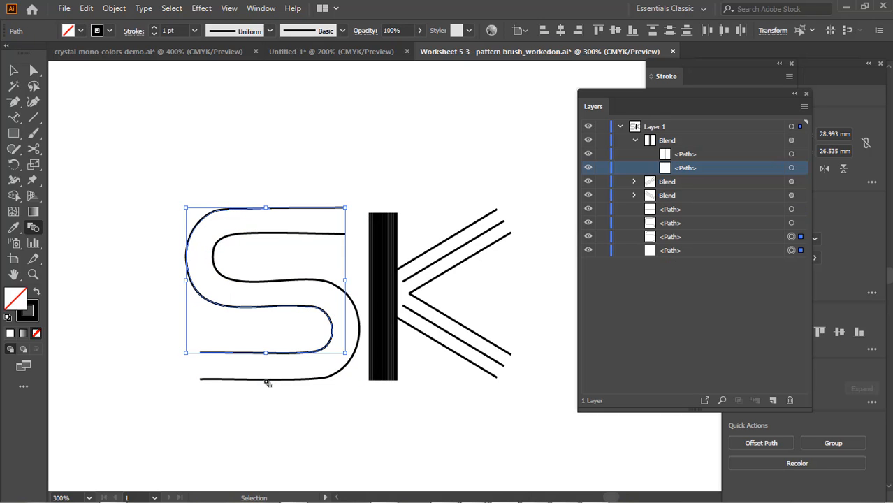
key("ctrl+z")
key("ctrl+z")
key("ctrl+z")
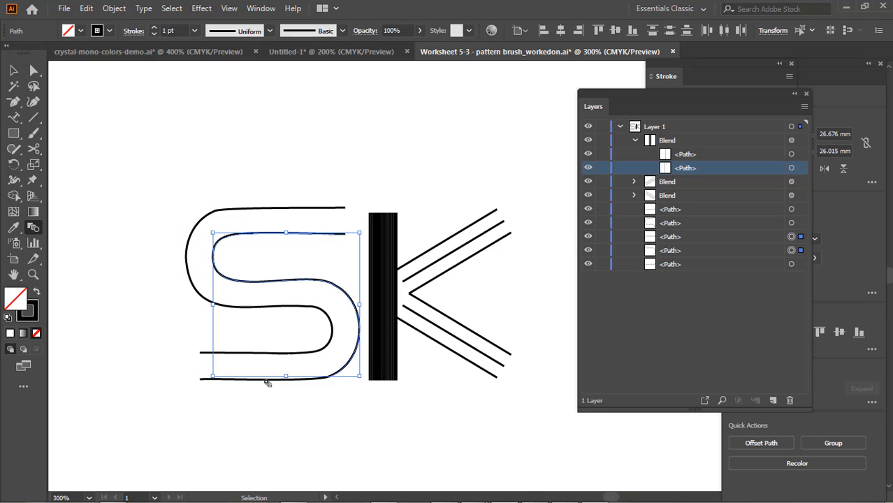
key("ctrl+z")
key("ctrl+z")
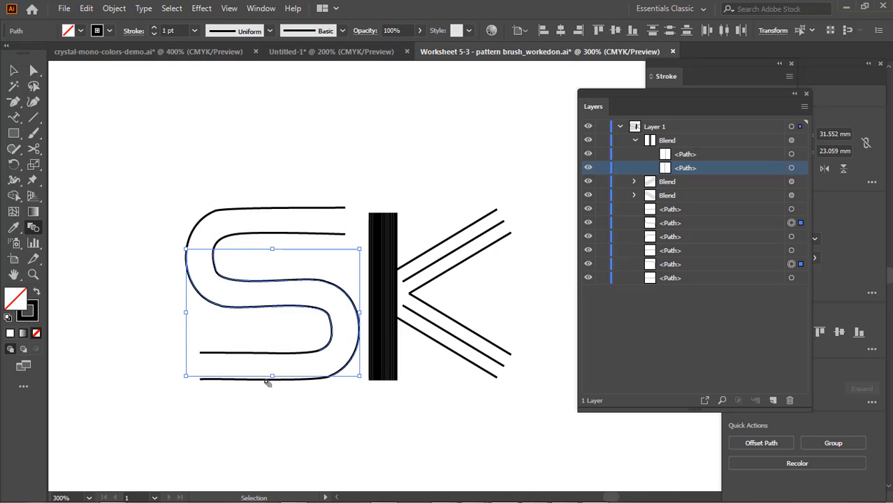
key("ctrl+z")
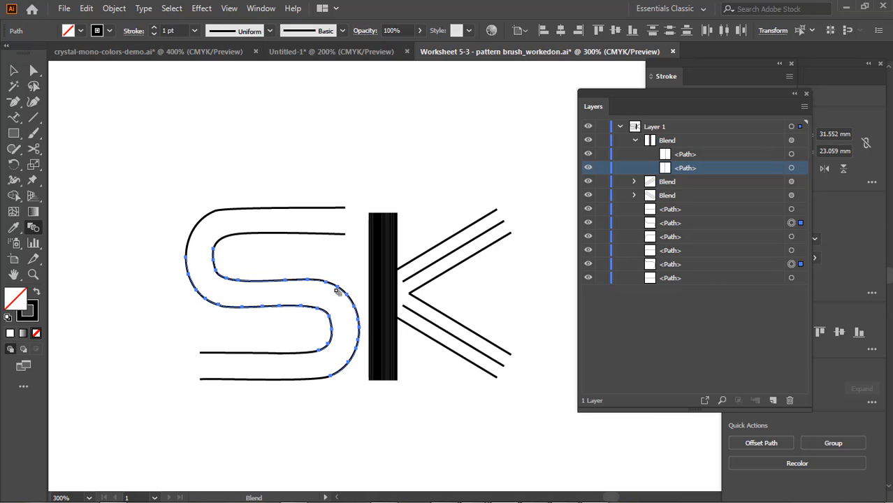
left_click(13, 71)
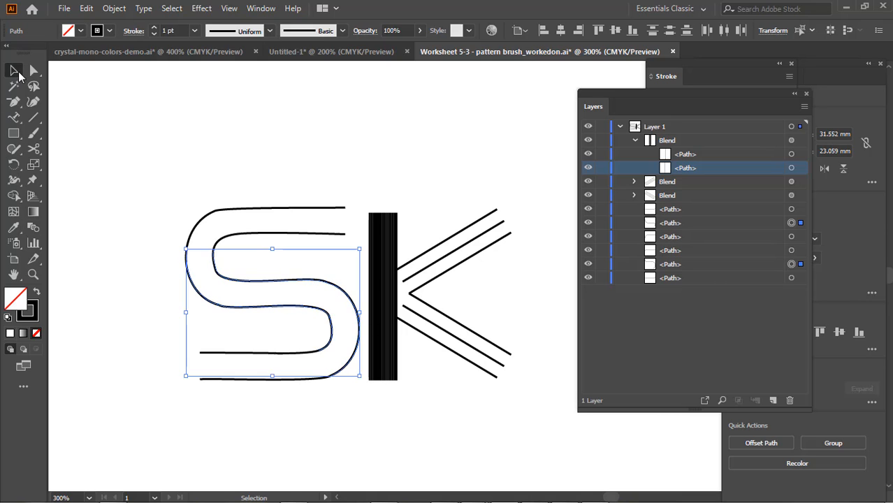
left_click(342, 286)
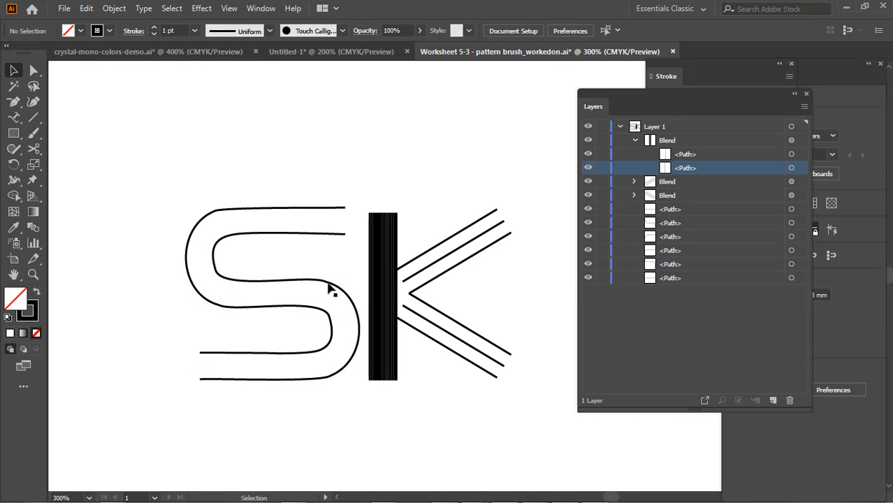
Try Remove Anchor Points on the middle section of the S path with the wide lower bend, and undo it
left_click(329, 285)
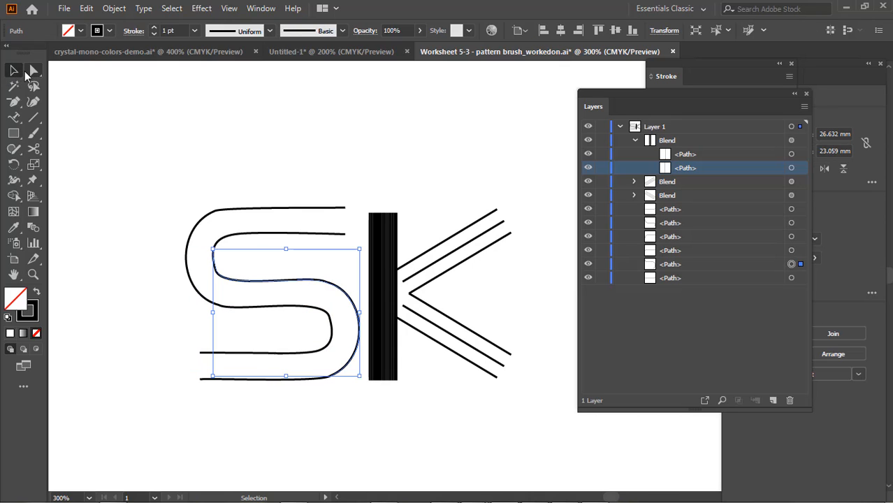
left_click(31, 74)
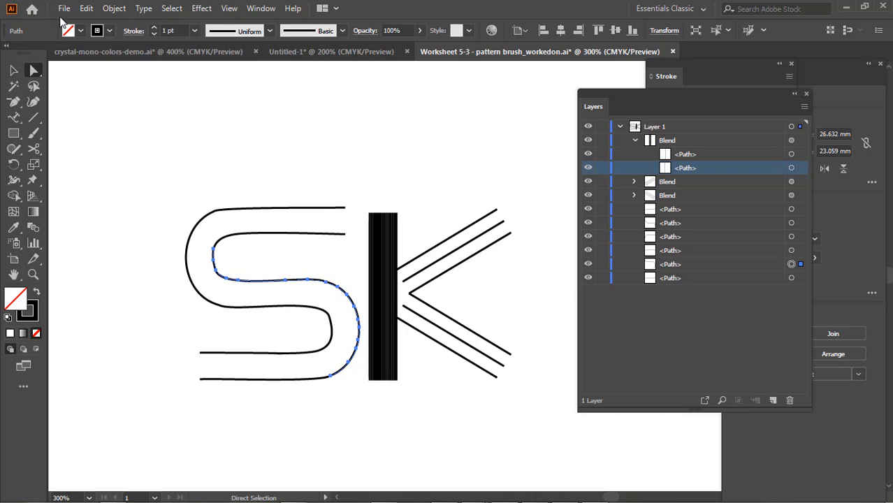
left_click(112, 8)
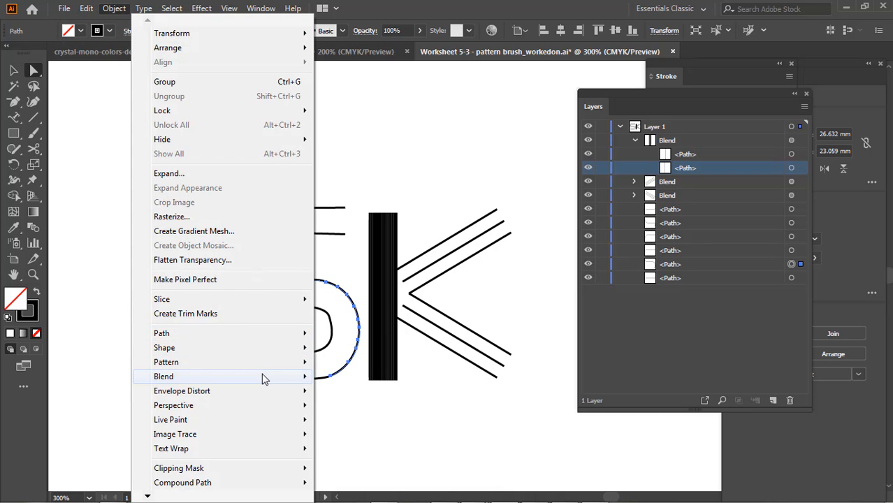
mouse_move(265, 378)
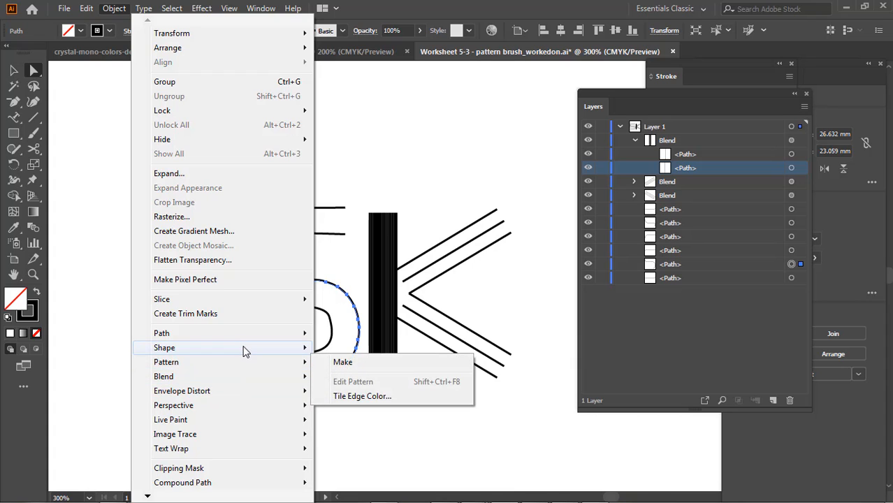
mouse_move(249, 336)
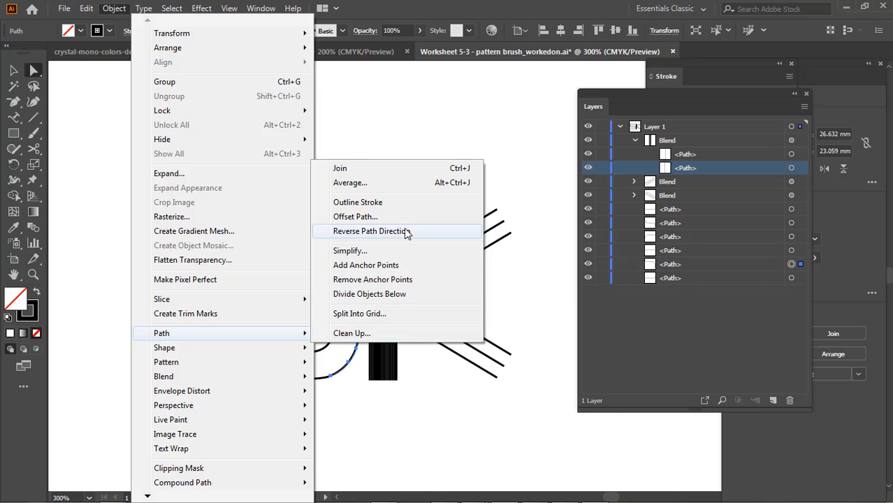
left_click(393, 280)
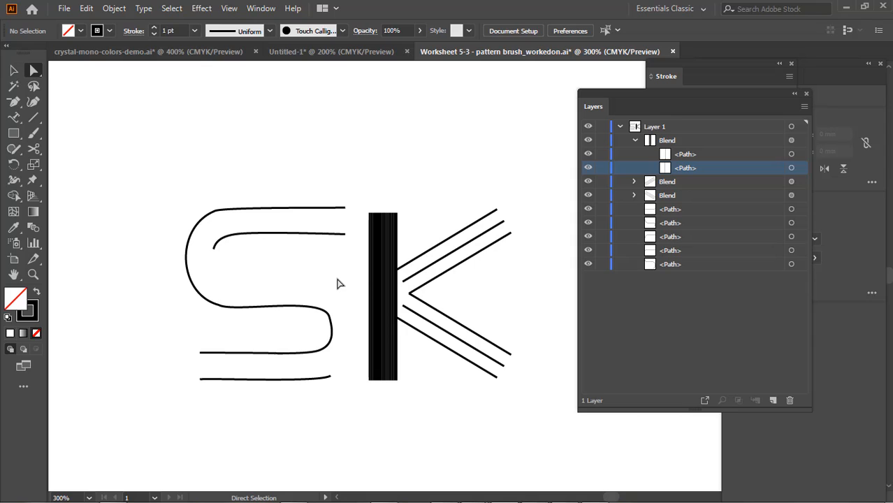
key("ctrl")
key("ctrl+z")
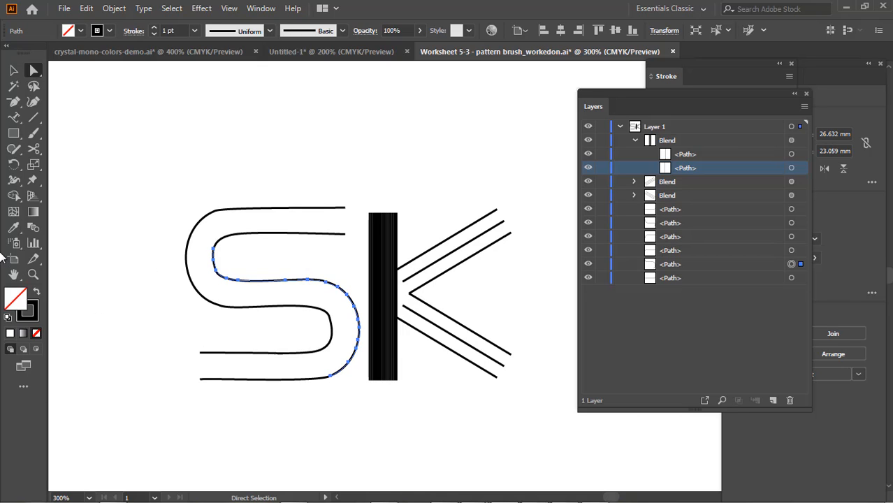
Smooth the wide lower bend of that S section with the Smooth tool
left_click(17, 181)
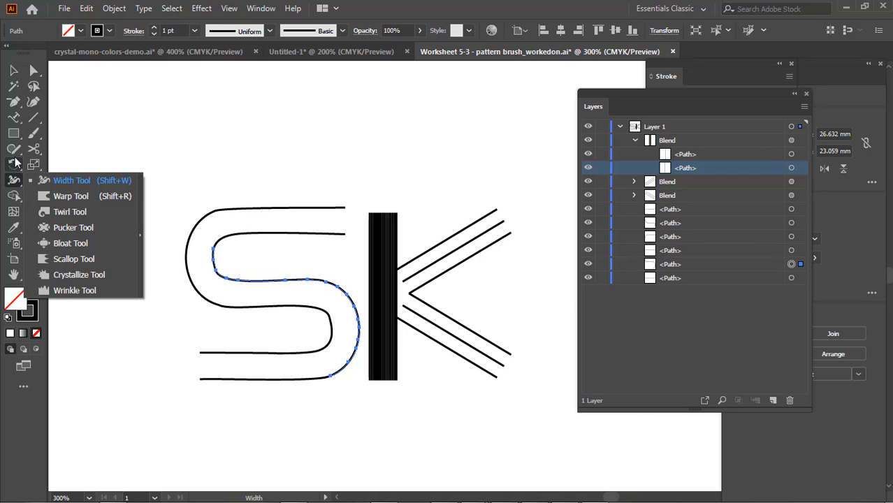
left_click(18, 155)
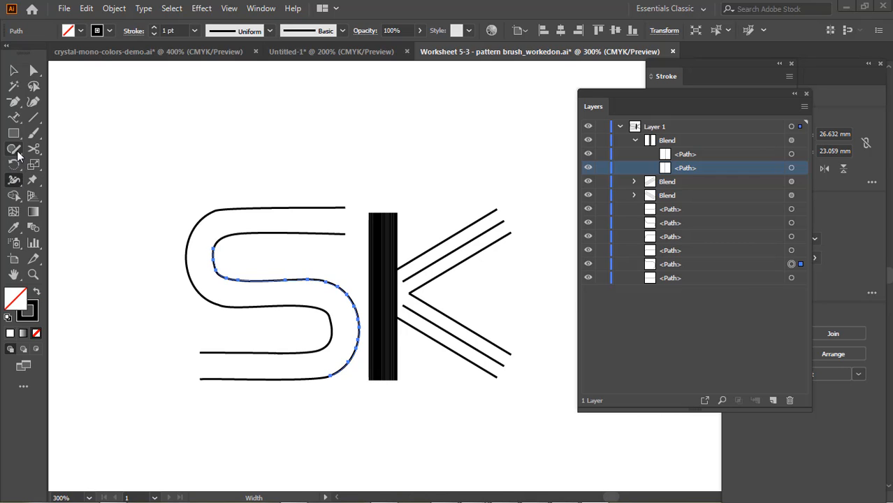
left_click(18, 156)
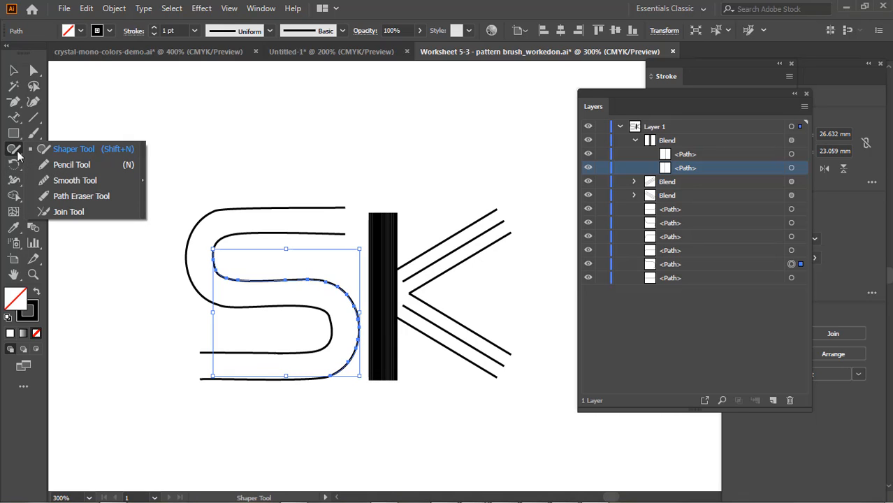
left_click(77, 181)
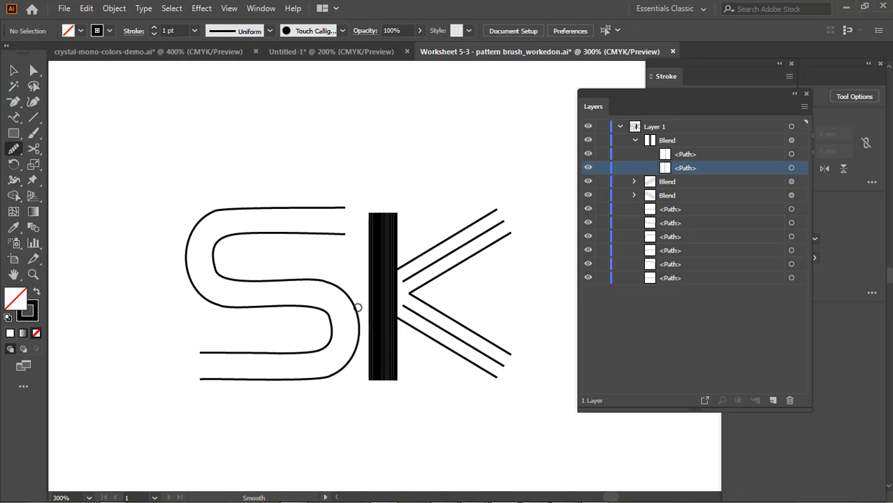
left_click_drag(352, 302, 353, 356)
left_click(33, 73)
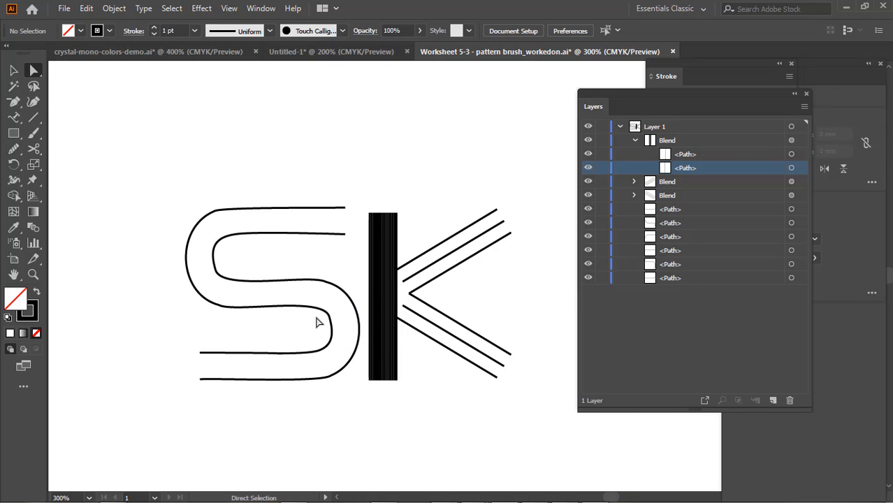
left_click(351, 297)
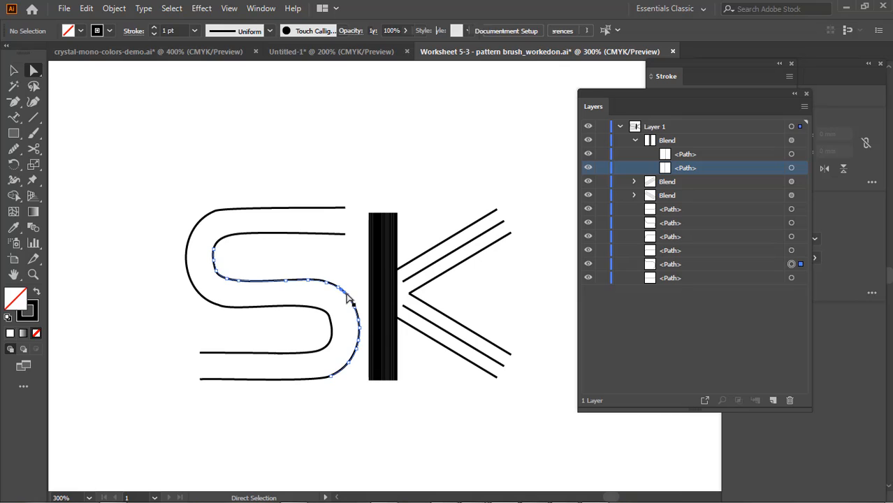
left_click(14, 180)
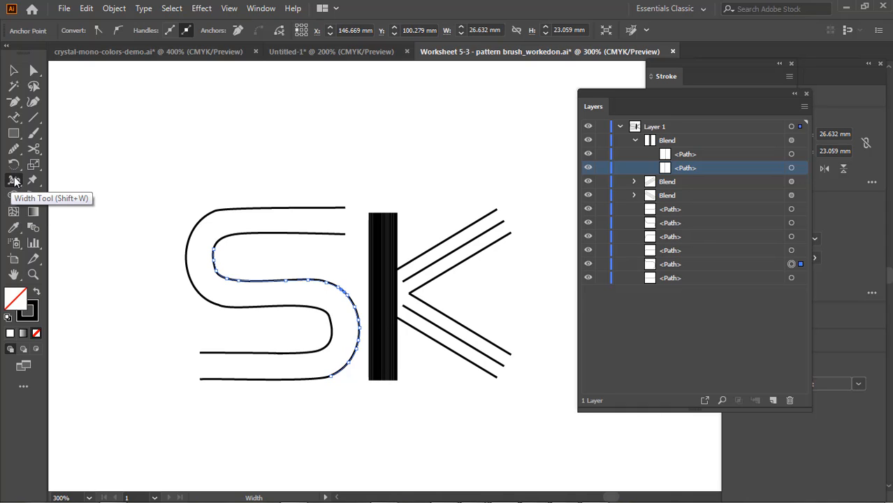
left_click(16, 156)
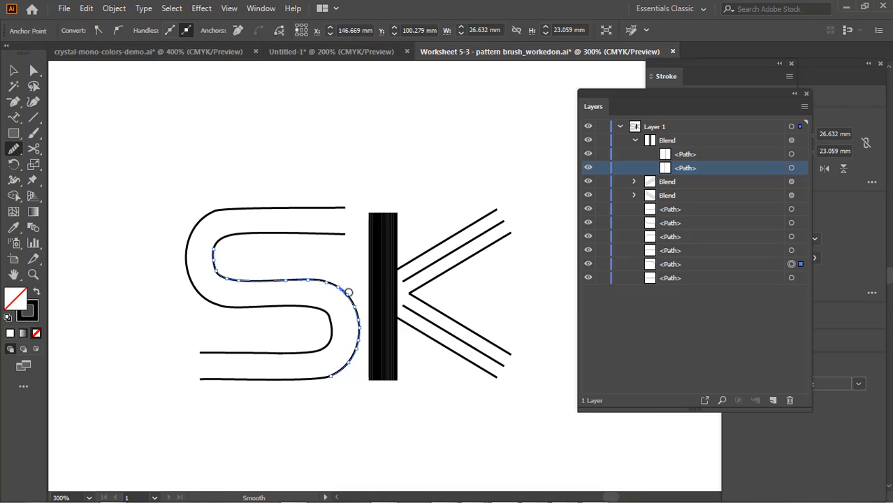
mouse_move(349, 292)
left_mouse_down()
mouse_move(360, 327)
mouse_move(352, 357)
left_mouse_up()
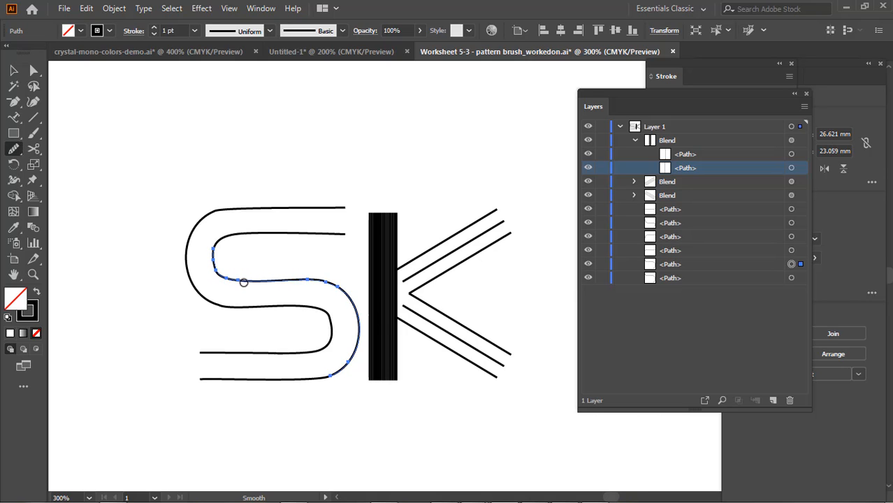
Smooth the middle stretch and the tight upper bend of the same S section with the Smooth tool
mouse_move(240, 283)
left_mouse_down()
mouse_move(212, 270)
mouse_move(208, 252)
mouse_move(226, 249)
mouse_move(243, 282)
left_mouse_up()
mouse_move(245, 284)
left_mouse_down()
mouse_move(213, 256)
mouse_move(213, 274)
mouse_move(243, 281)
left_mouse_up()
left_click_drag(216, 256, 216, 257)
left_click(35, 72)
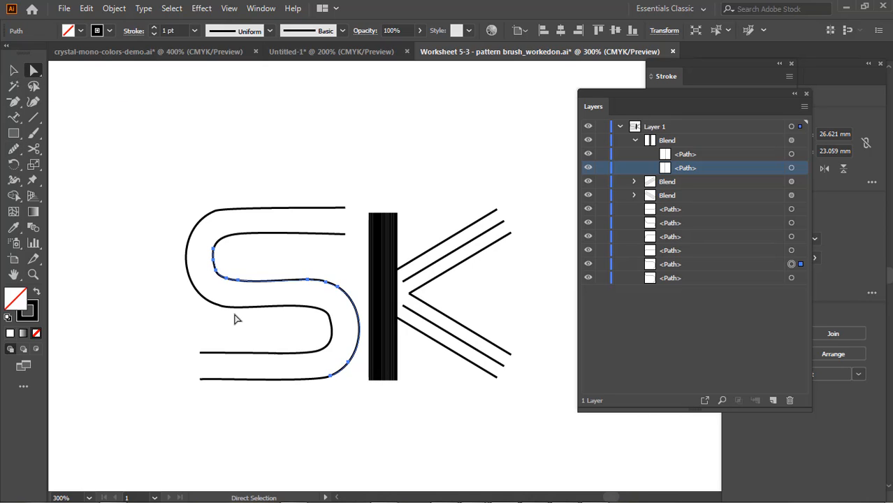
Smooth the middle section of the other S path along its wide upper bend, middle stretch and tight lower bend
left_click(234, 312)
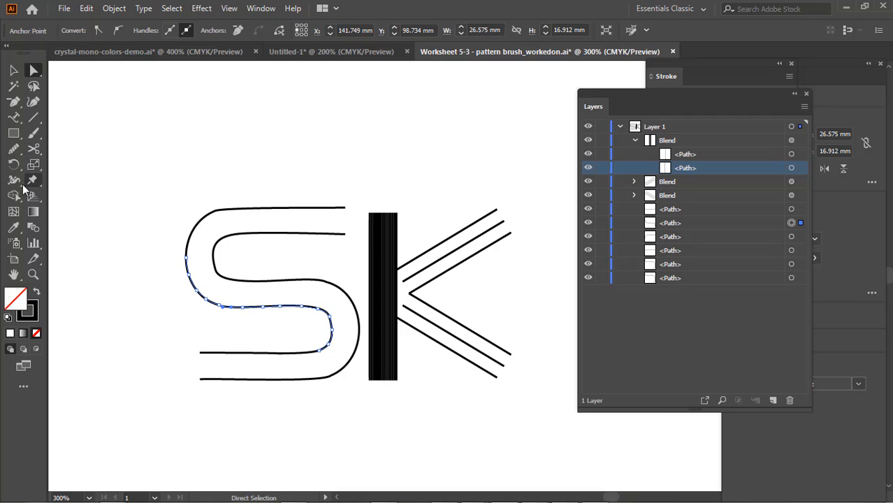
left_click(13, 151)
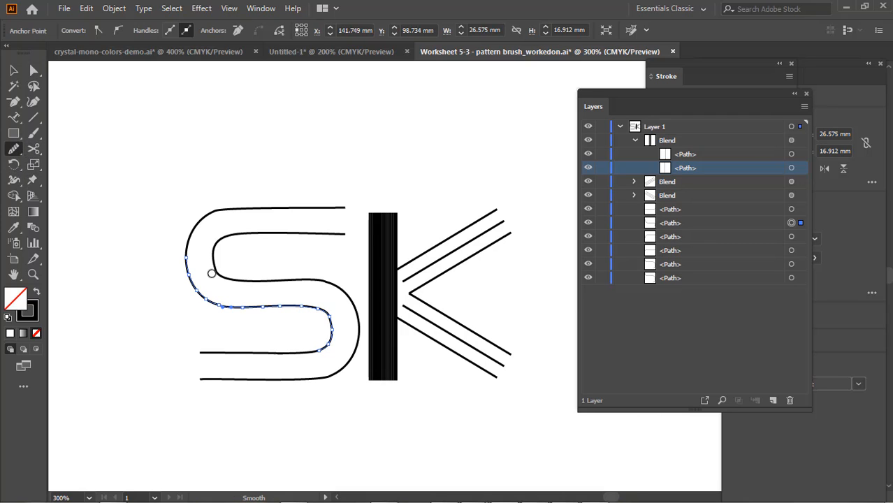
mouse_move(201, 268)
left_mouse_down()
mouse_move(182, 280)
mouse_move(199, 313)
mouse_move(212, 289)
mouse_move(200, 266)
left_mouse_up()
mouse_move(305, 312)
left_mouse_down()
mouse_move(246, 317)
mouse_move(239, 304)
mouse_move(289, 286)
mouse_move(317, 294)
mouse_move(278, 306)
left_mouse_up()
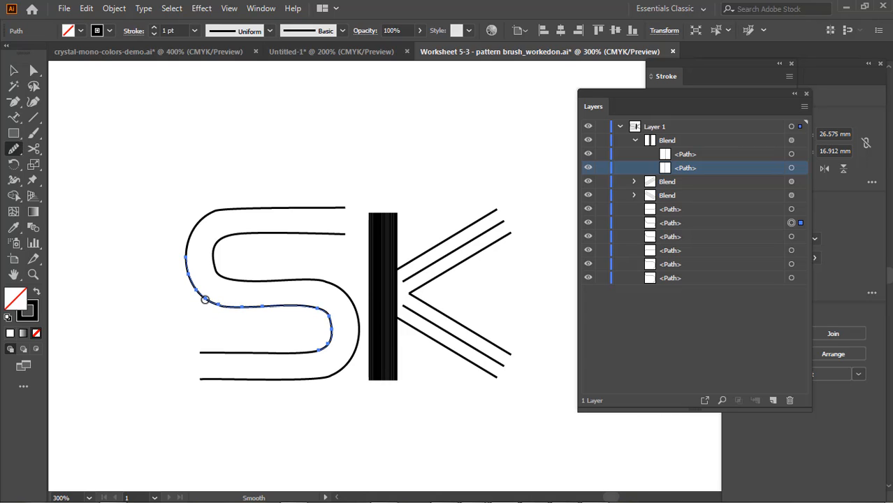
mouse_move(205, 300)
left_mouse_down()
mouse_move(224, 299)
mouse_move(213, 305)
left_mouse_up()
mouse_move(335, 326)
left_mouse_down()
mouse_move(334, 339)
mouse_move(342, 333)
left_mouse_up()
left_click(33, 71)
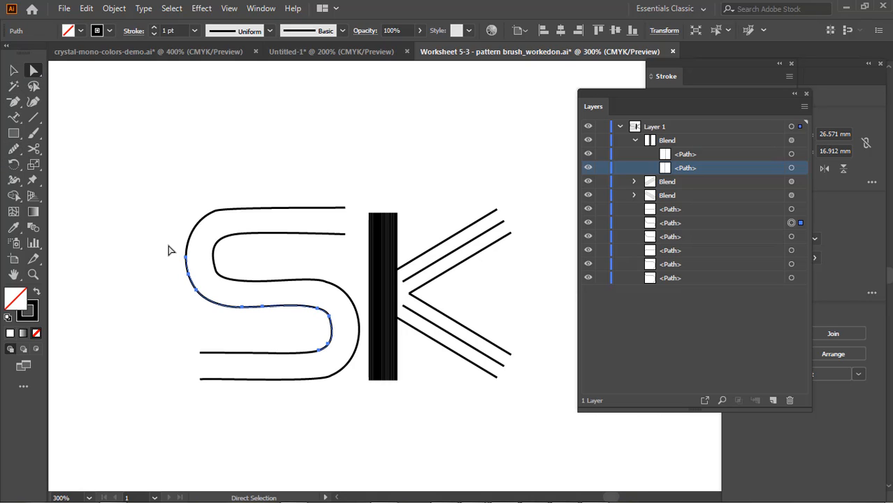
Join that S path's three sections at the cut ends on its wide upper bend and tight lower bend, and clear the selection
left_click_drag(175, 244, 195, 264)
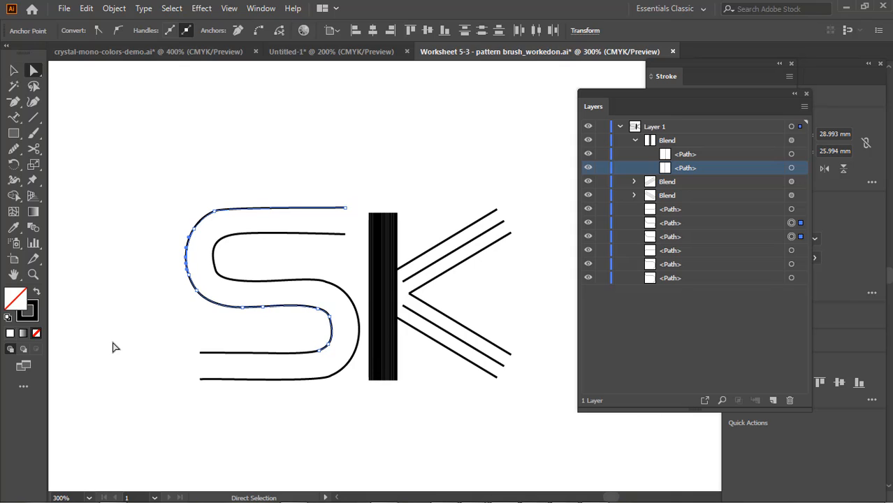
key("ctrl")
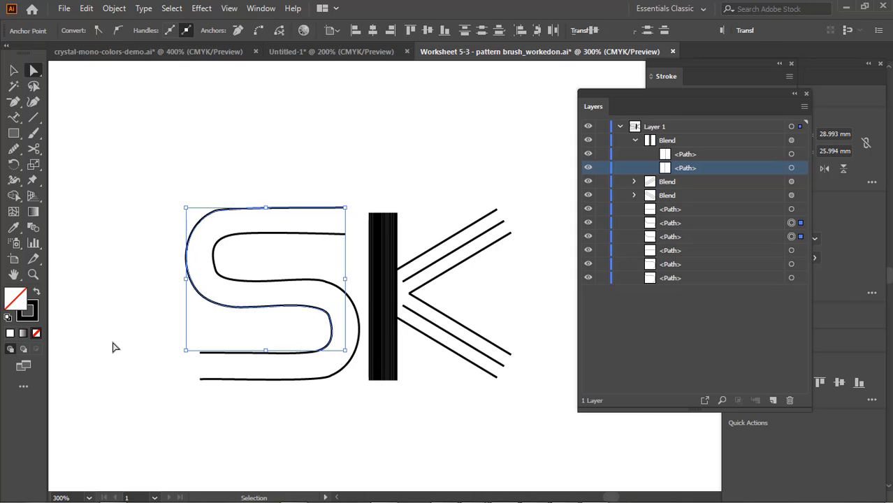
key("ctrl+j")
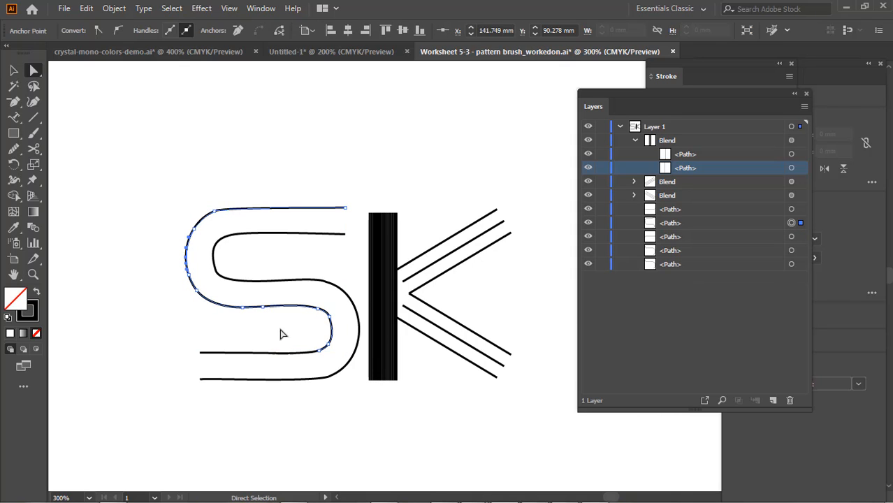
left_click_drag(311, 339, 323, 365)
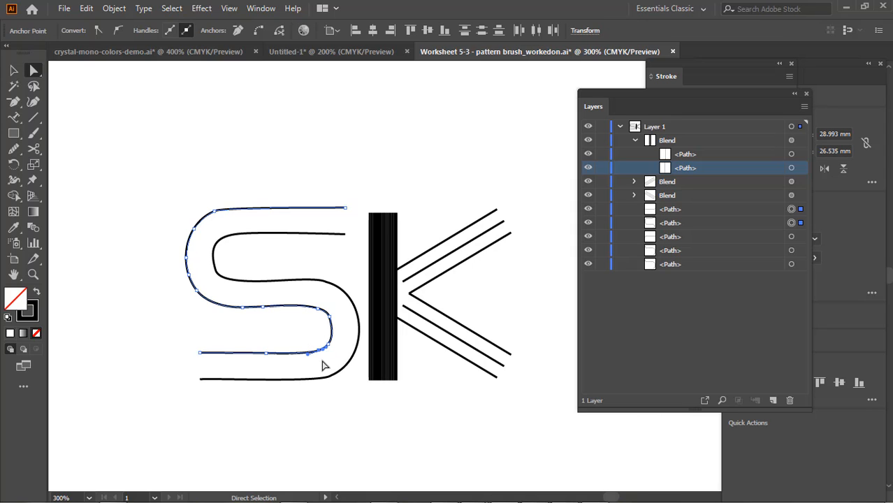
key("v")
key("ctrl+j")
key("a")
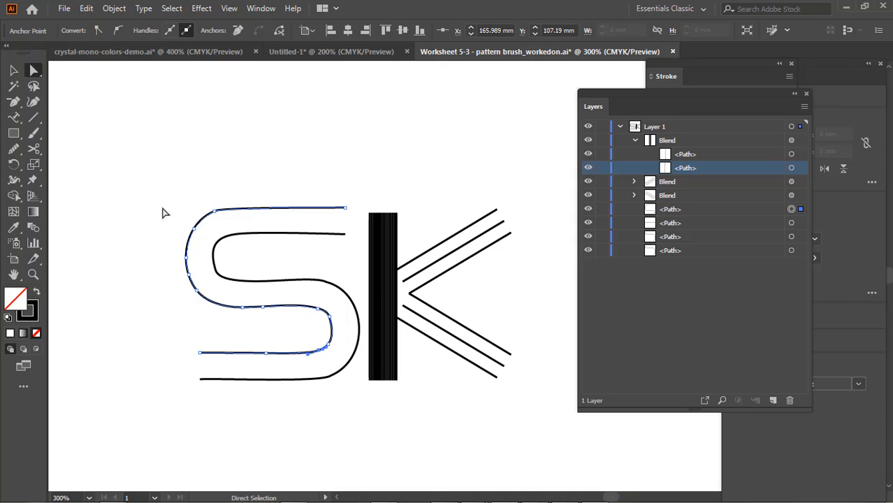
left_click(269, 436)
Join the middle section of the S path with the wide lower bend to its lower arm at their cut ends
left_click(289, 285)
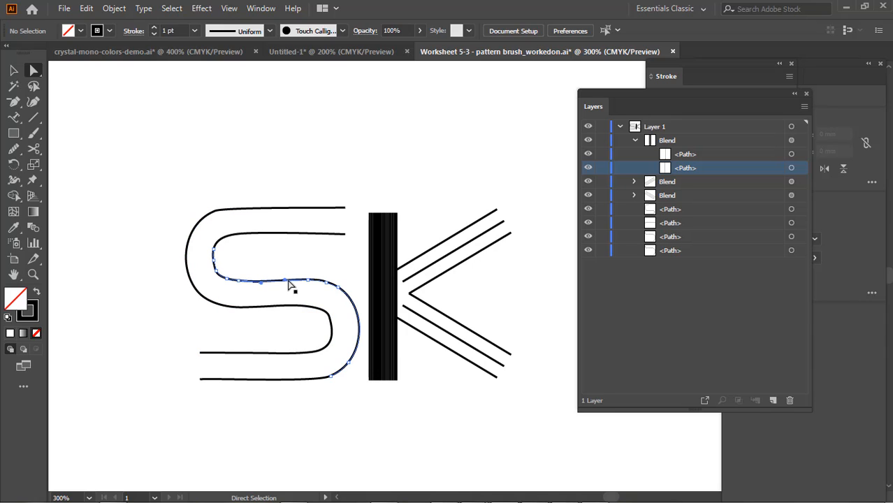
left_click(209, 250, "shift")
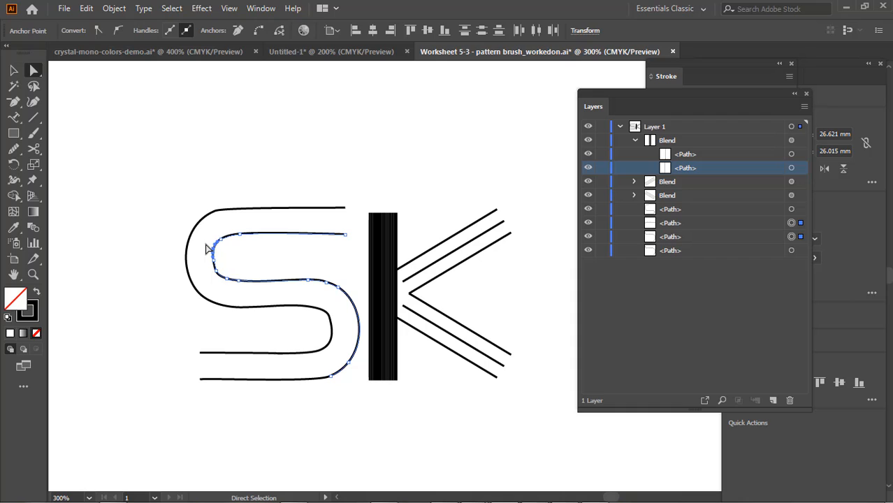
left_click(323, 378, "shift")
key("ctrl+j")
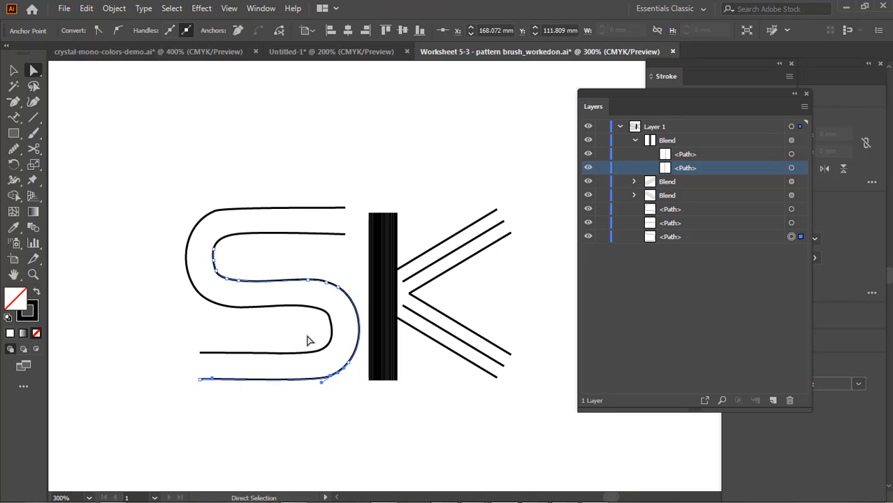
Try to blend the S's paths from the open ends of their upper arms, and undo the blend
left_click_drag(307, 336, 337, 362)
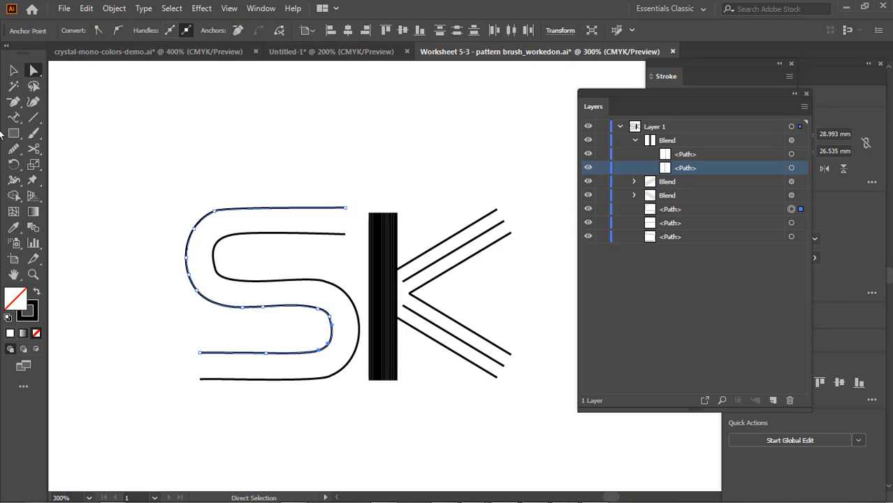
left_click(13, 71)
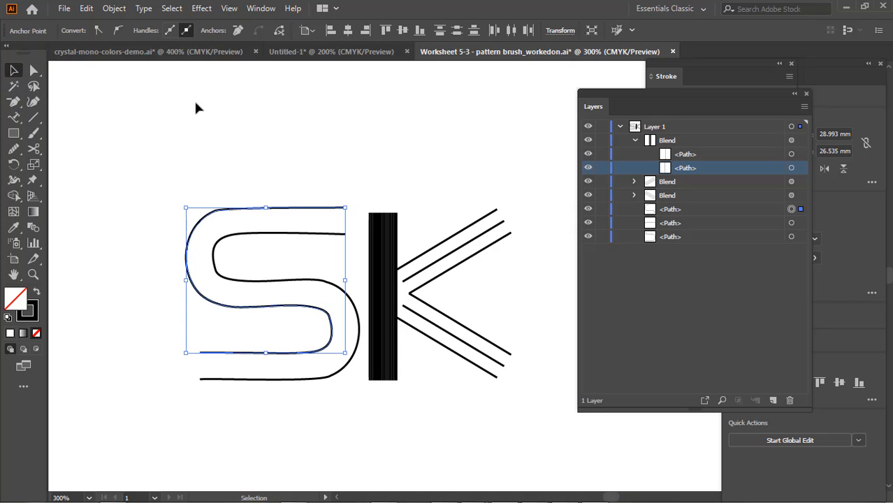
left_click(305, 197)
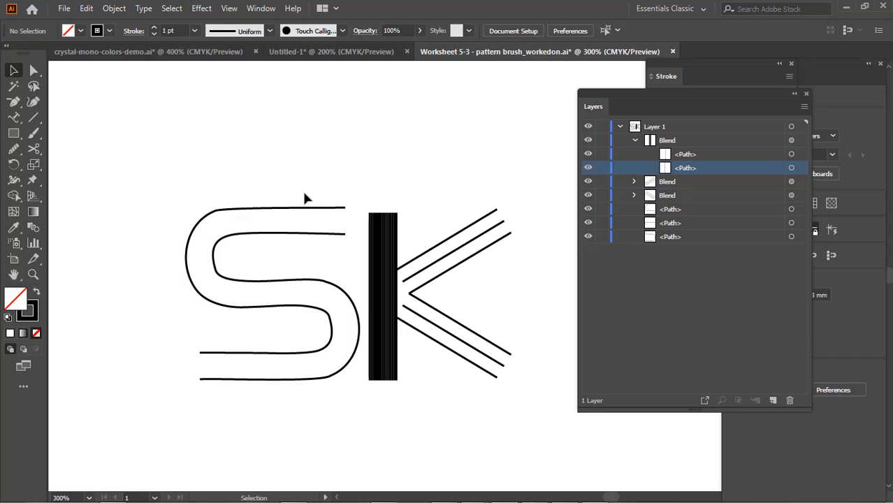
left_click_drag(305, 193, 284, 251)
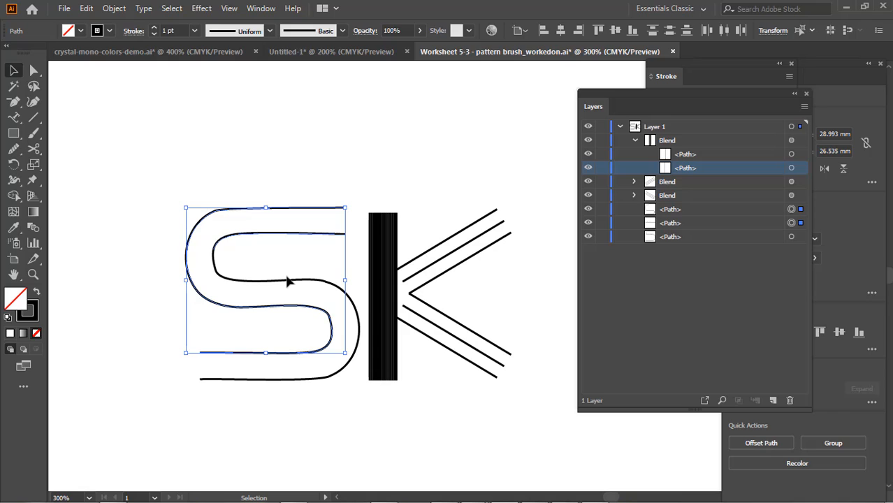
left_click(287, 281, "shift")
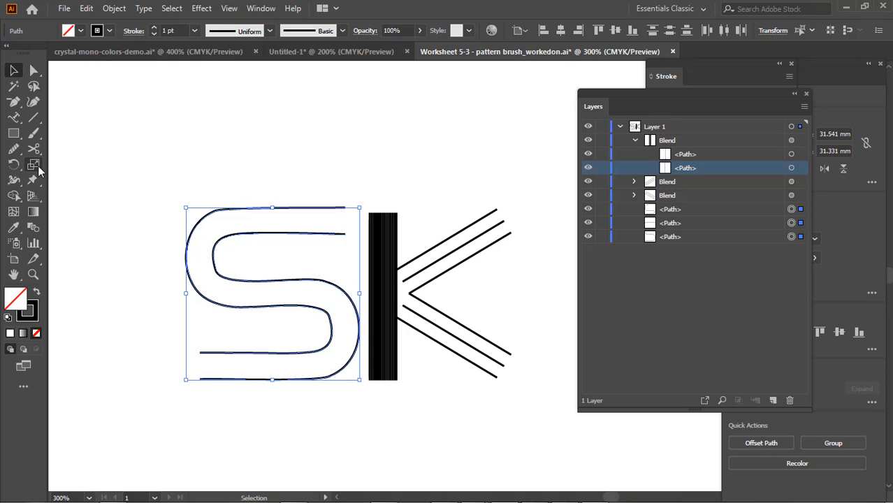
left_click(33, 228)
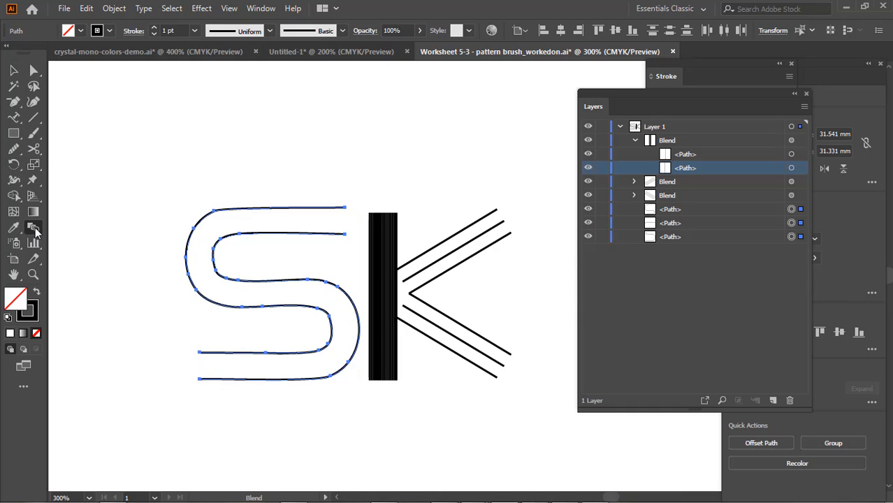
left_click(346, 209)
left_click(346, 236)
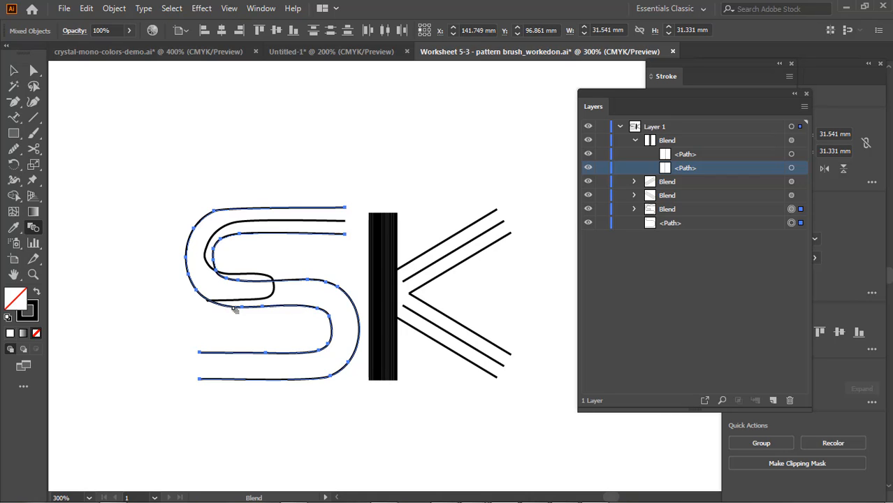
key("ctrl+z")
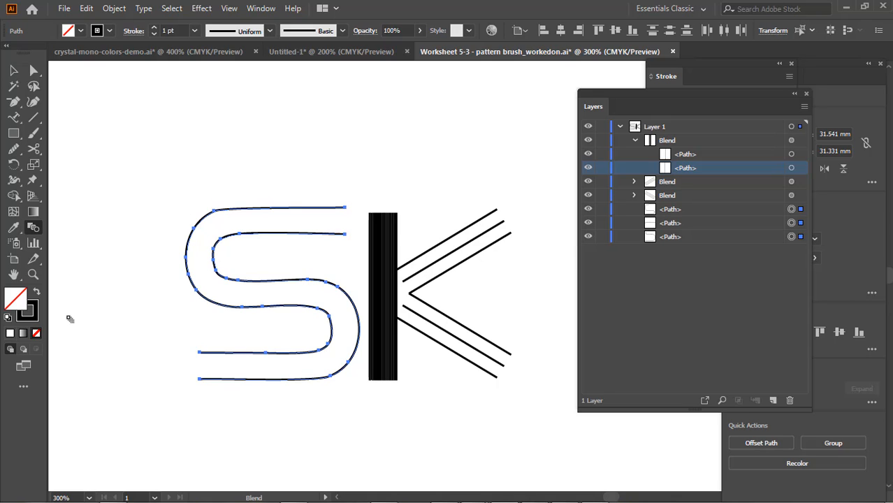
Delete the anchor midway along the lower arm of the S path with the tight lower bend, and smooth the other path's wide lower bend
left_click(14, 102)
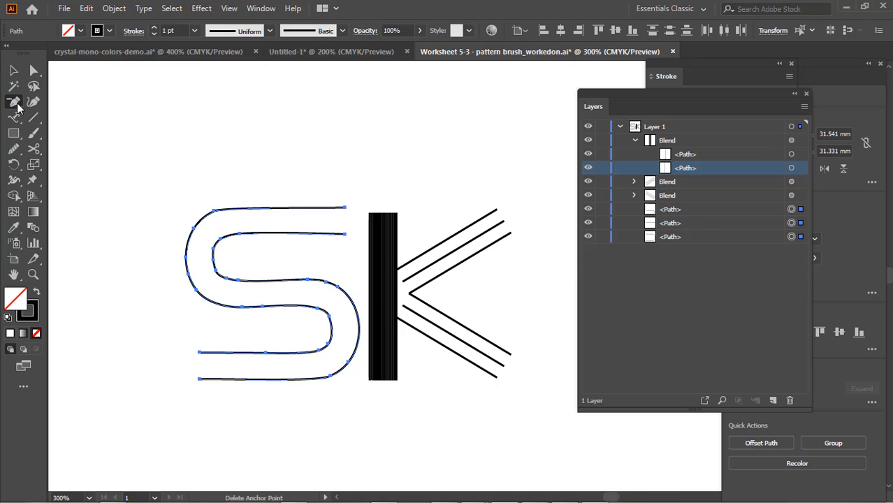
left_click(266, 355)
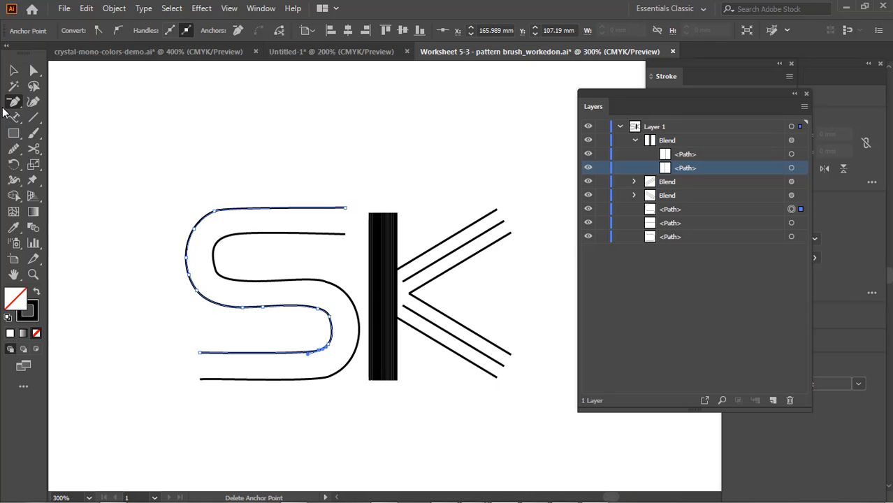
left_click(35, 72)
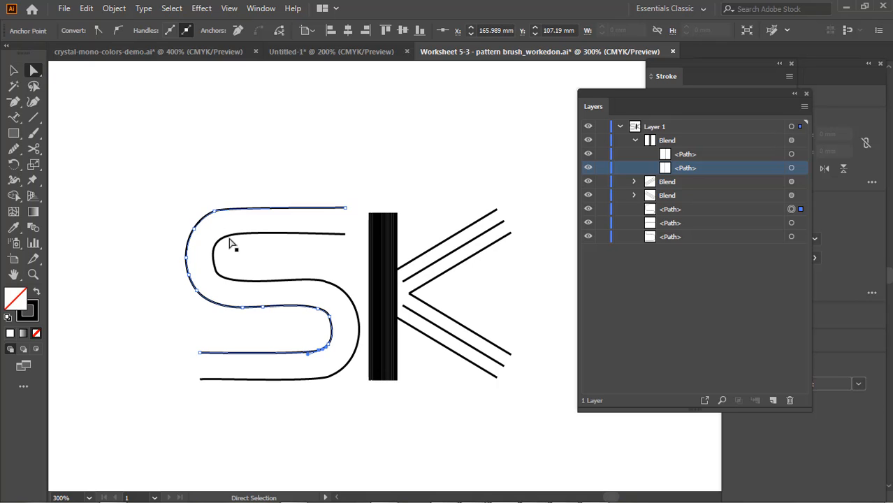
left_click_drag(169, 178, 255, 286)
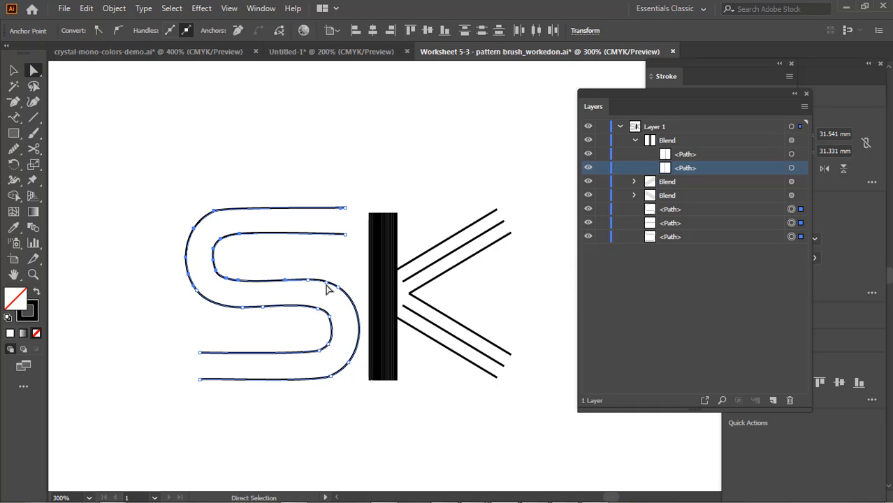
left_click(14, 149)
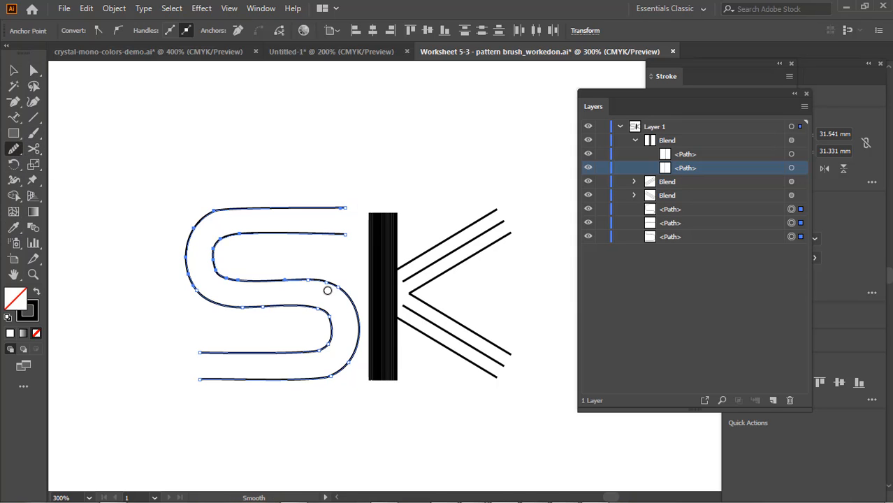
mouse_move(327, 279)
left_mouse_down()
mouse_move(322, 286)
mouse_move(361, 332)
left_mouse_up()
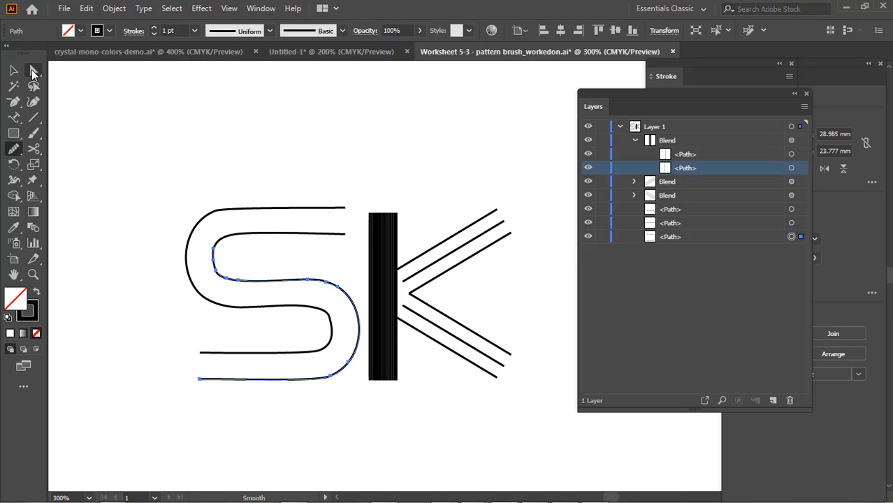
Join the two sections of the S path at their cut ends on the tight upper bend, and clear the selection
left_click(33, 71)
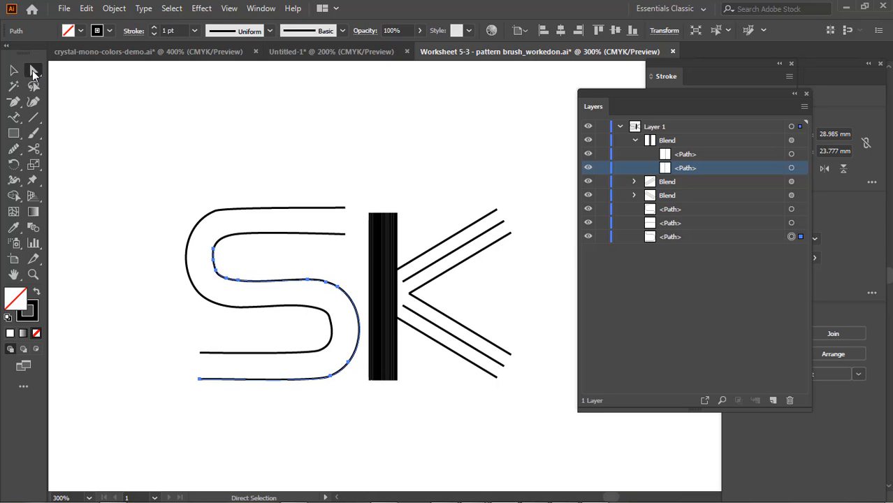
left_click(234, 247)
left_click(219, 248)
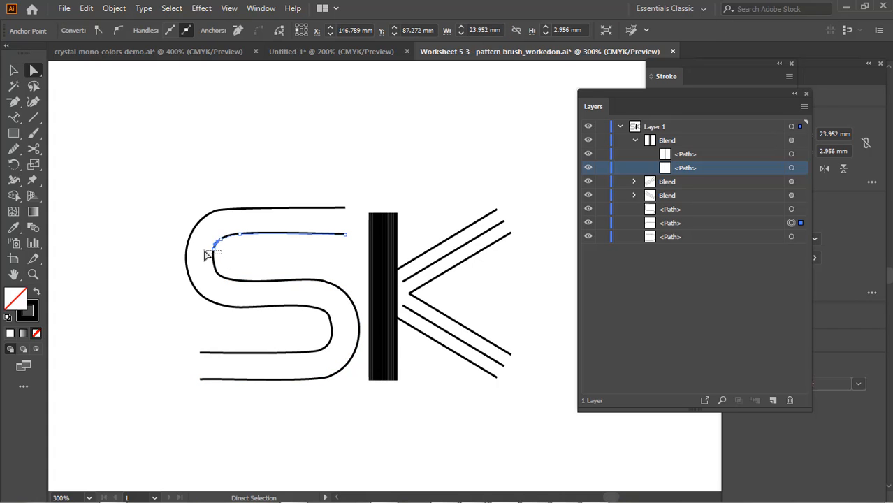
left_click(212, 252, "alt")
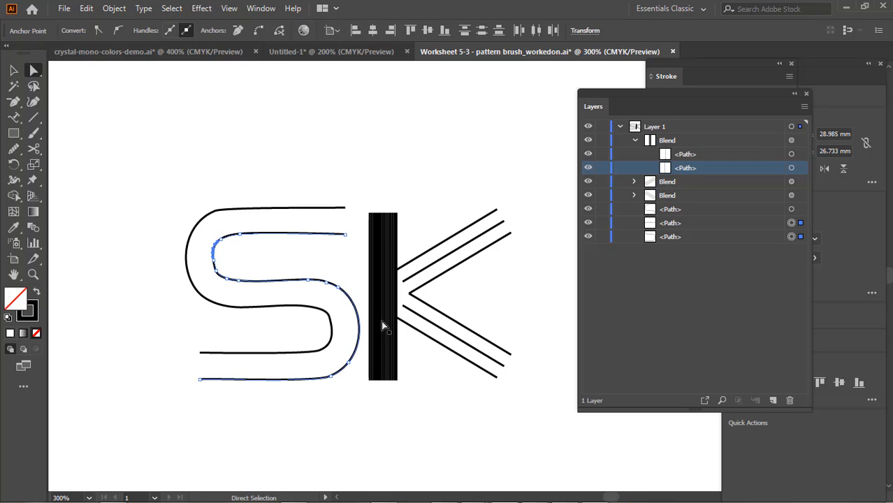
key("ctrl+j")
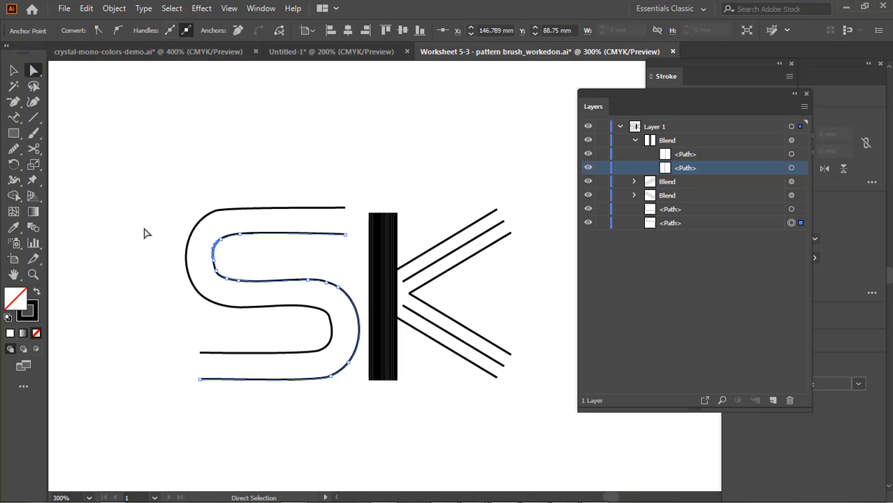
left_click(199, 241)
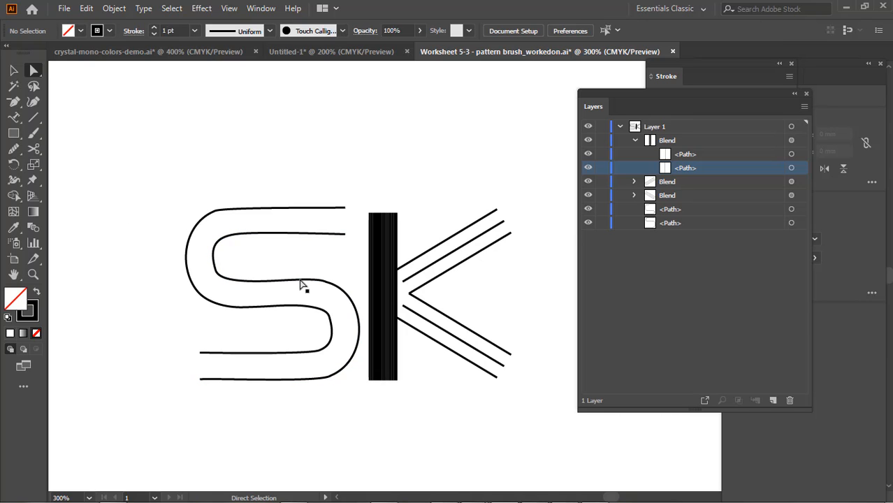
Select both complete S paths and blend them between the open ends of their upper arms using the Blend tool
left_click(290, 281)
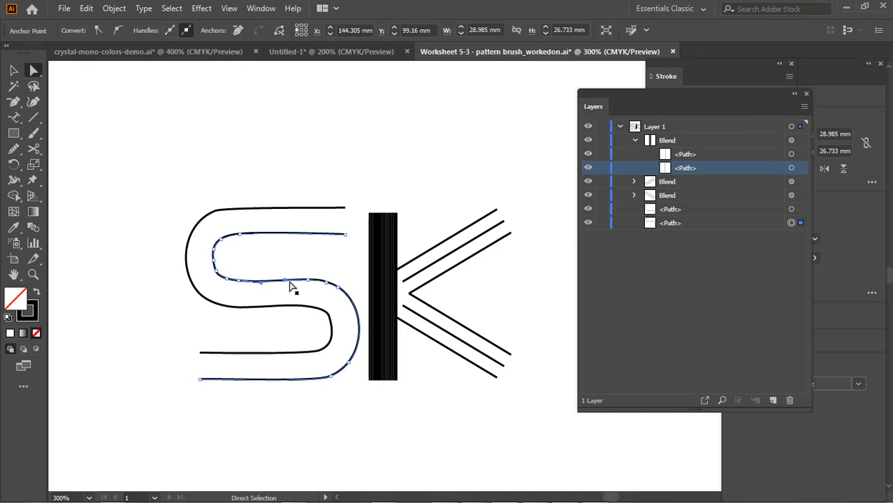
left_click(332, 346)
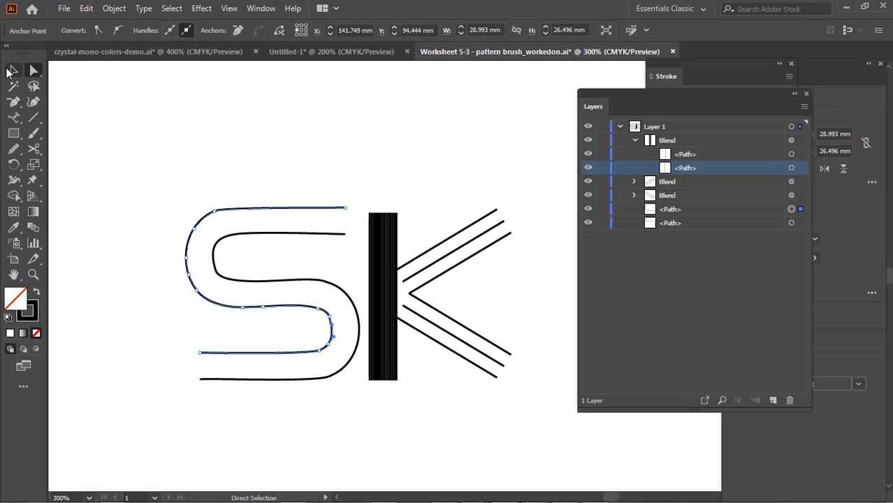
left_click(12, 71)
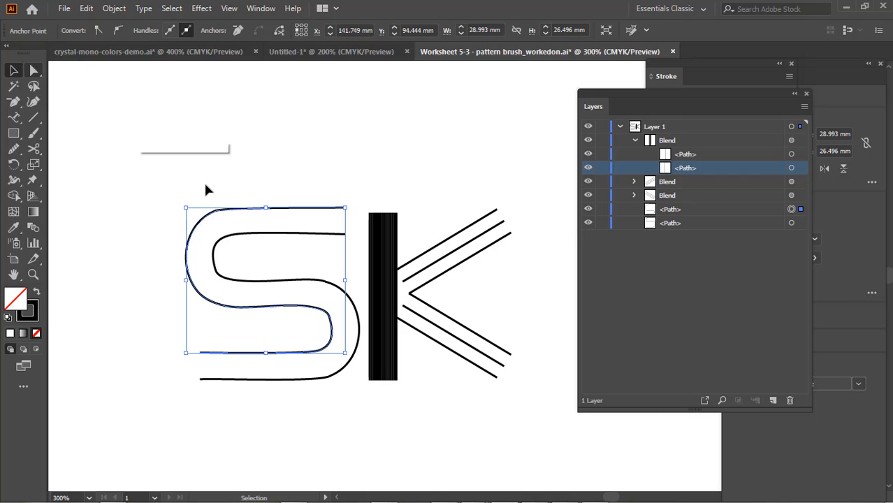
left_click_drag(220, 164, 255, 254)
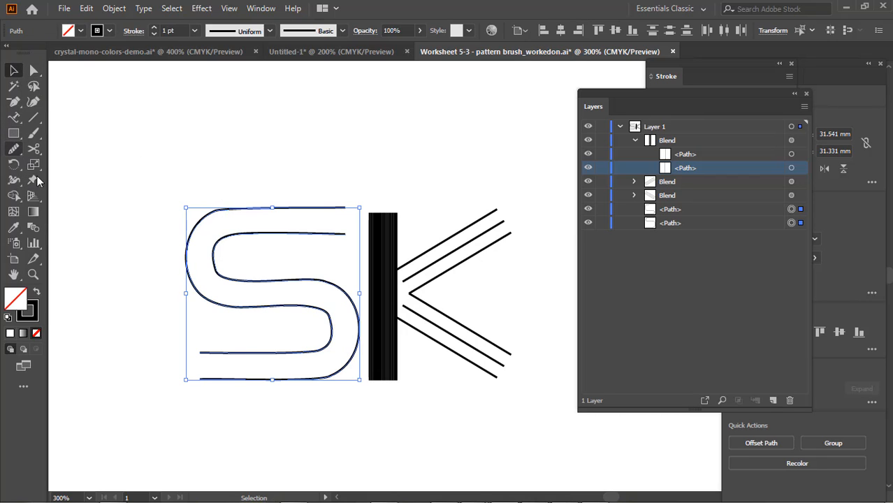
left_click(33, 228)
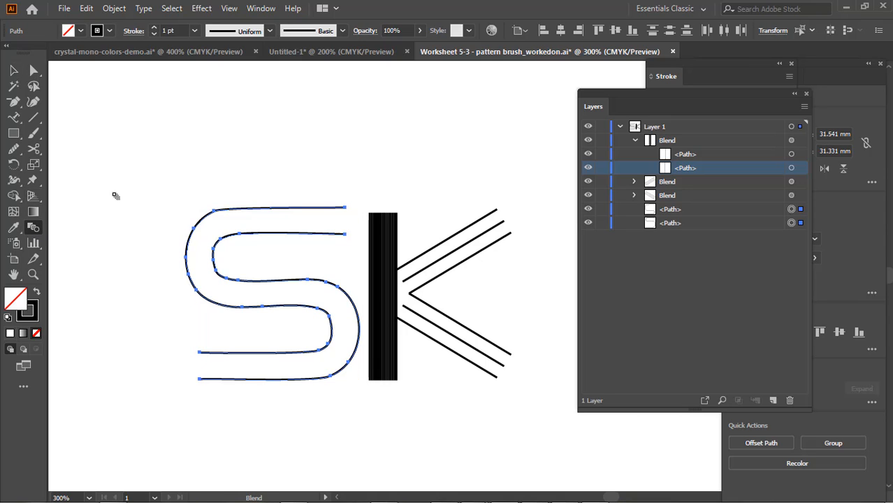
left_click(346, 235)
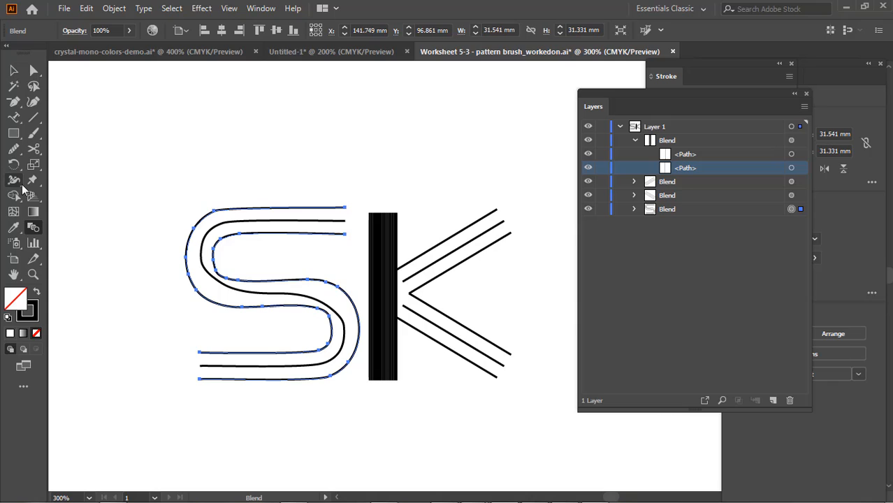
Add an anchor point on the wide lower bend of the S blend, just above its widest point, and compare the anchors of both paths
left_click(14, 101)
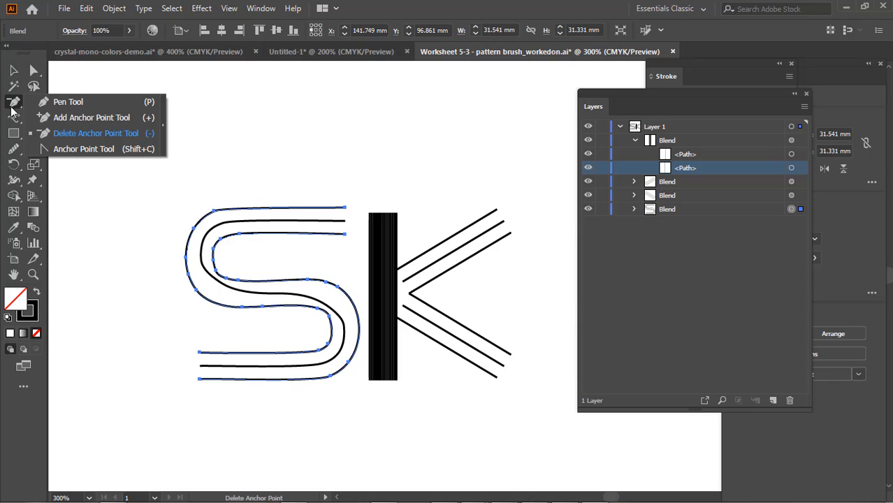
left_click(84, 117)
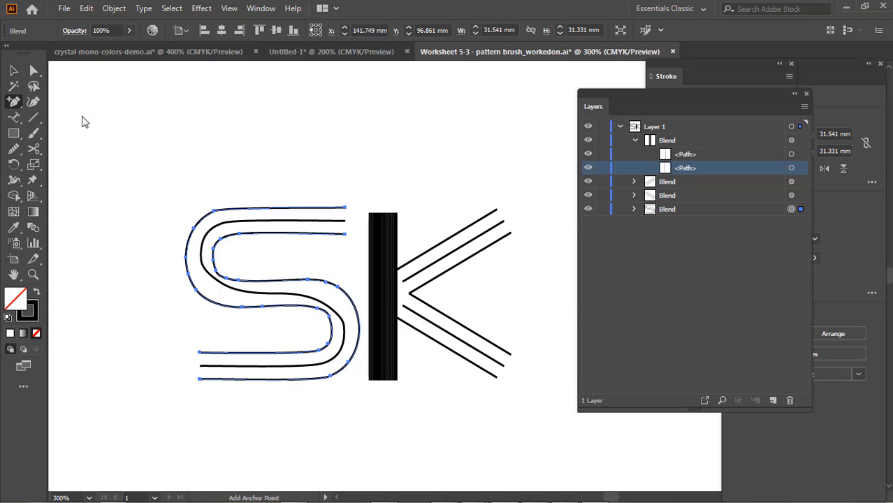
left_click(358, 314)
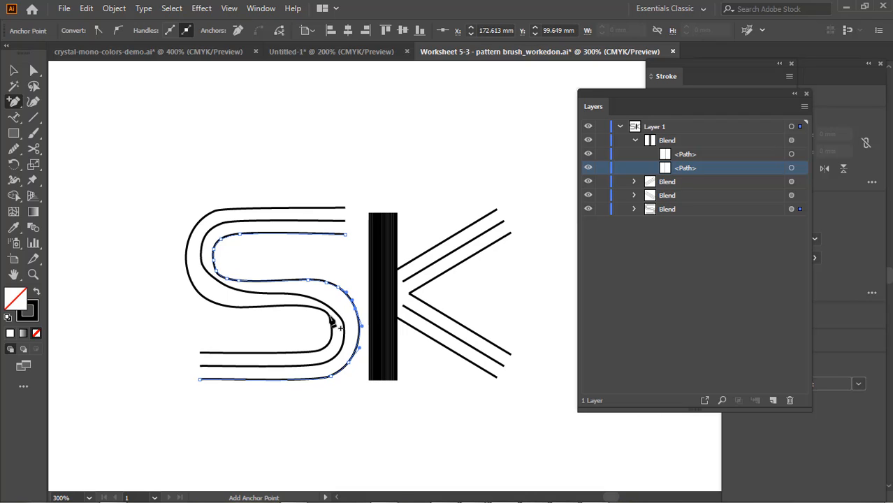
left_click(34, 71)
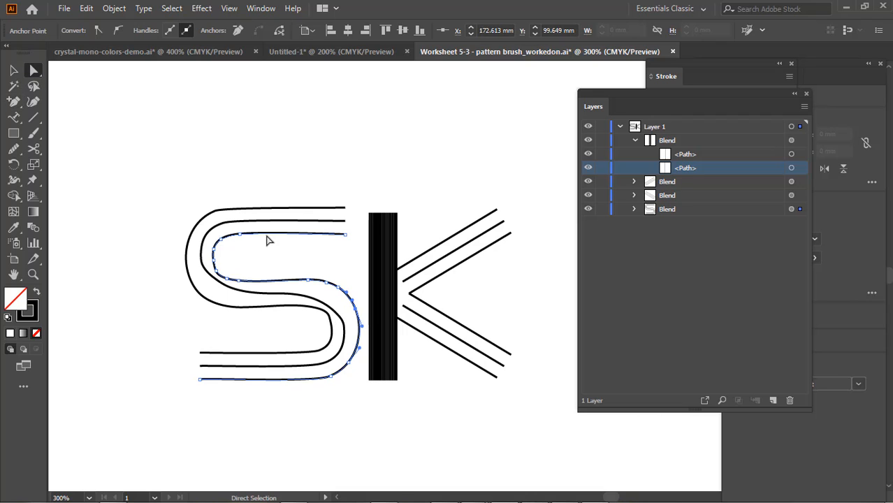
left_click(280, 308)
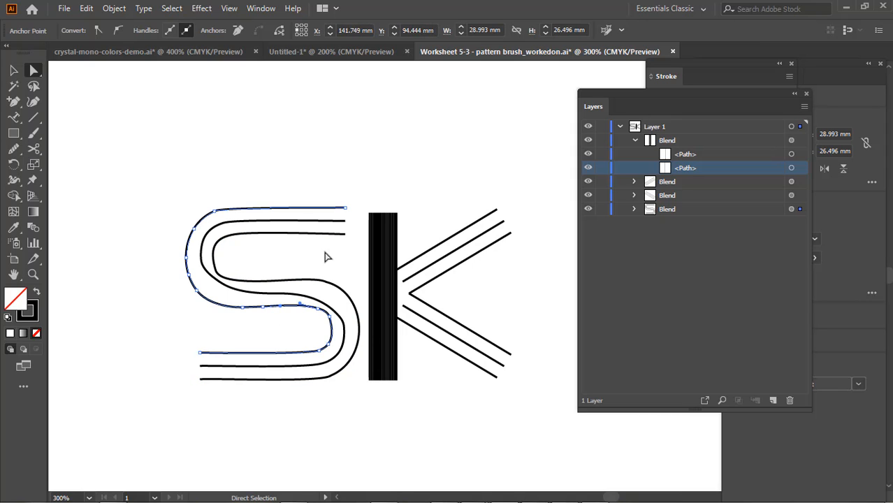
left_click_drag(325, 253, 268, 356)
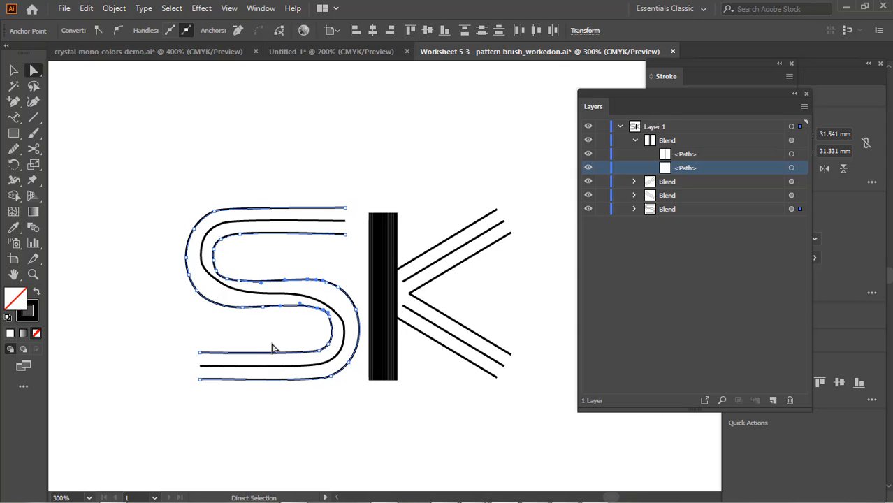
left_click(274, 348)
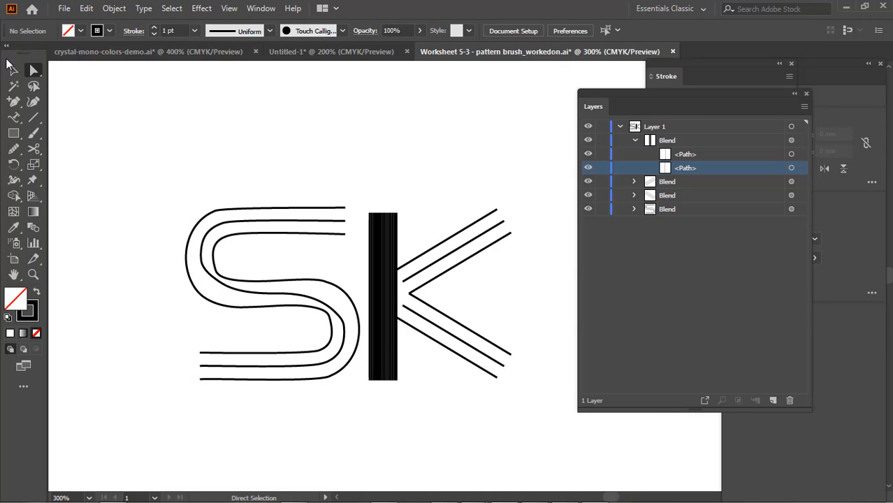
Select the S blend and add an anchor point on its lower path along the middle stroke, just before the tight lower bend
left_click(13, 71)
left_click_drag(174, 202, 246, 354)
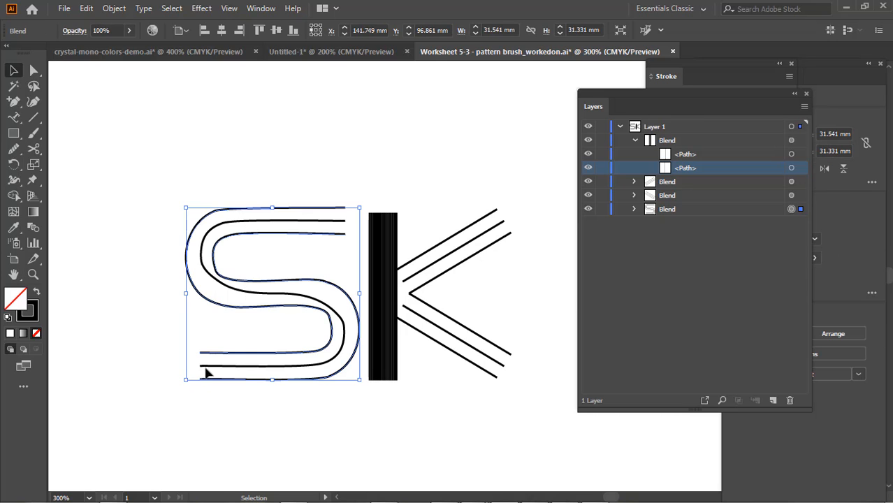
left_click(33, 71)
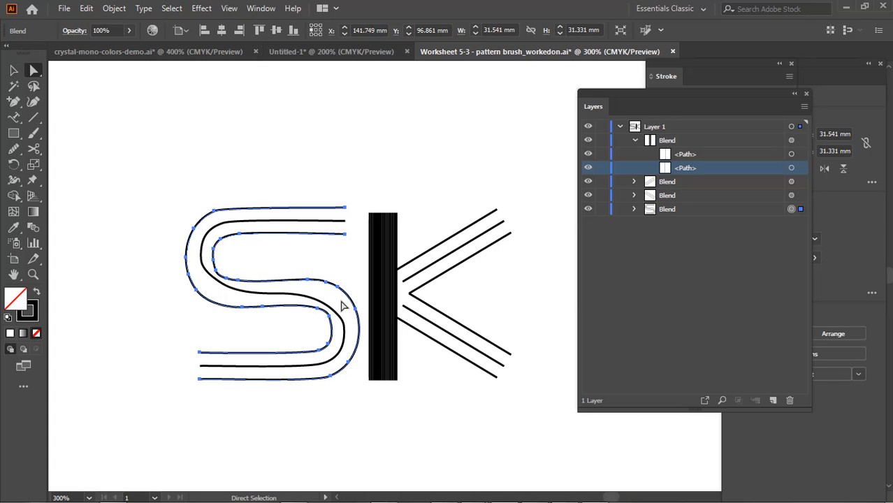
left_click(12, 103)
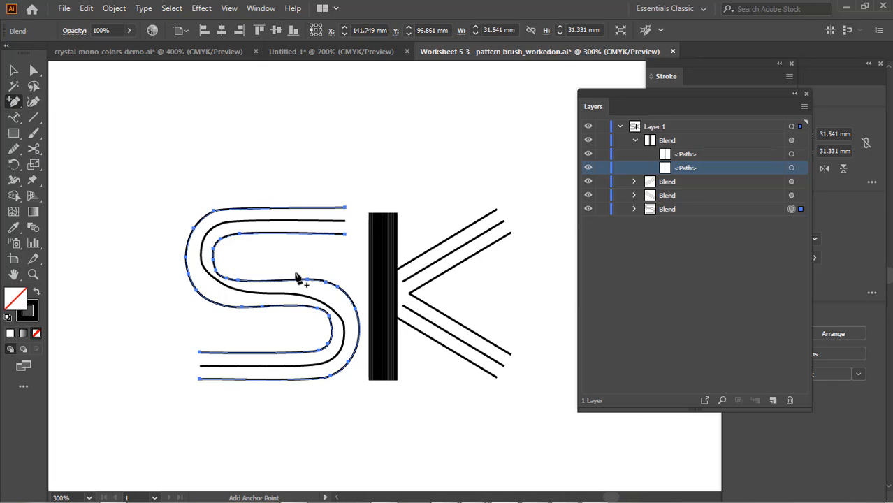
left_click(307, 311)
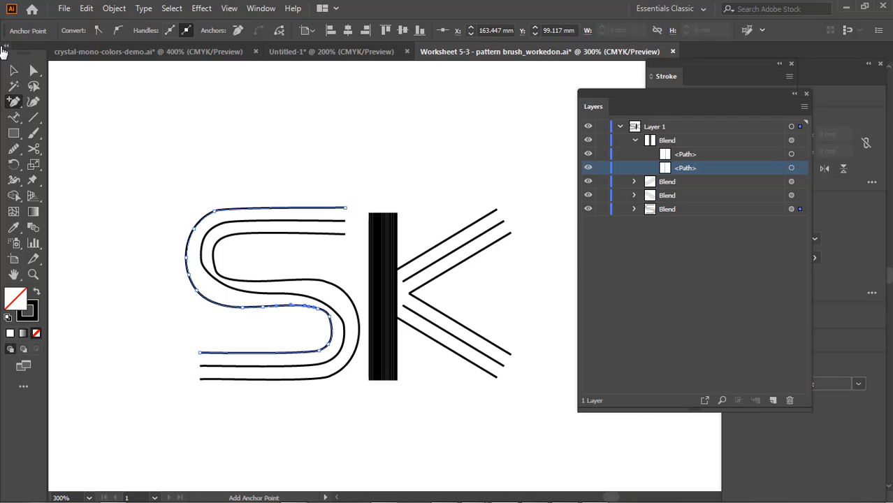
Select both paths' anchors along the S's middle stroke to compare them, and dismiss the Windows color scheme prompt without choosing an option
left_click(34, 70)
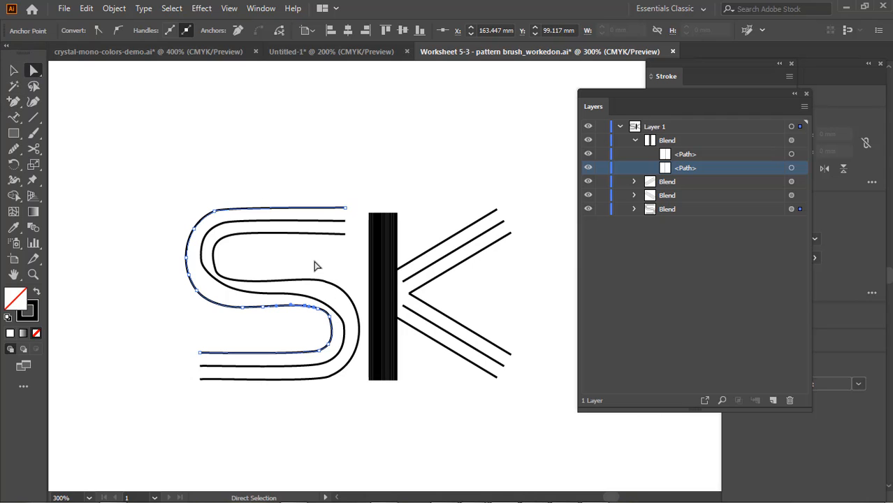
left_click_drag(314, 265, 259, 353)
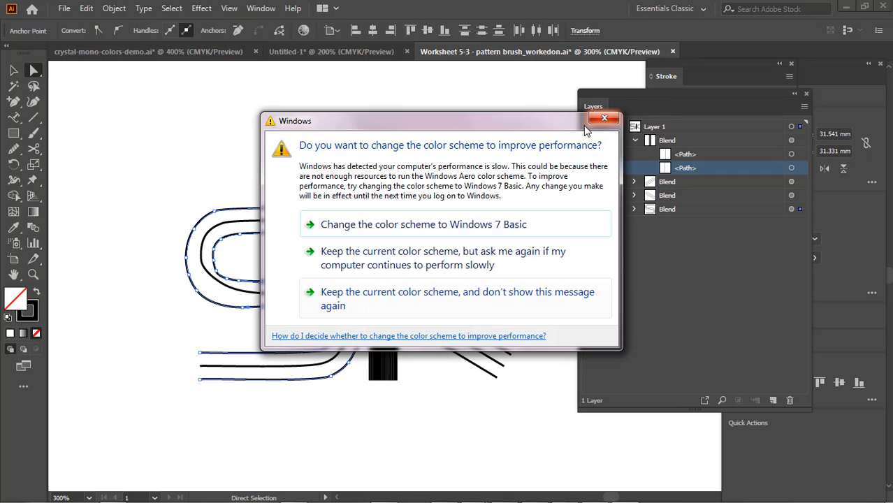
left_click(606, 119)
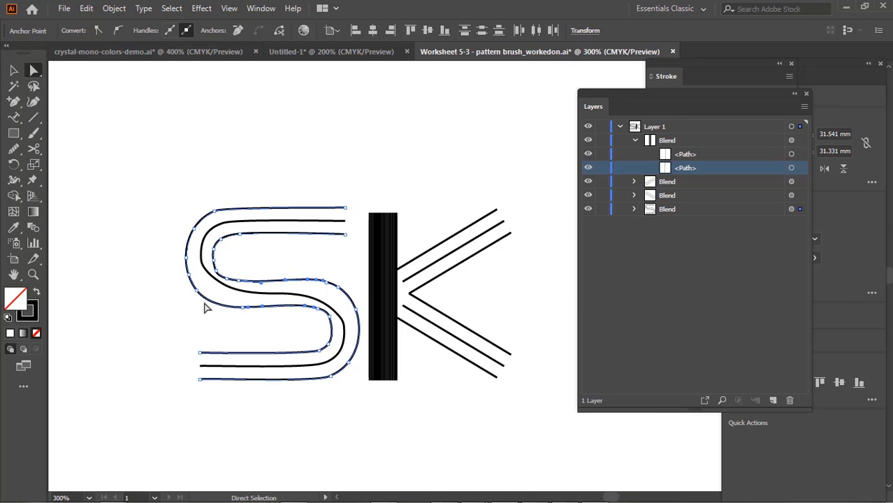
Add an anchor point on the underside of the S blend's wide upper bend, just before the middle stroke, and clear the selection
left_click(11, 103)
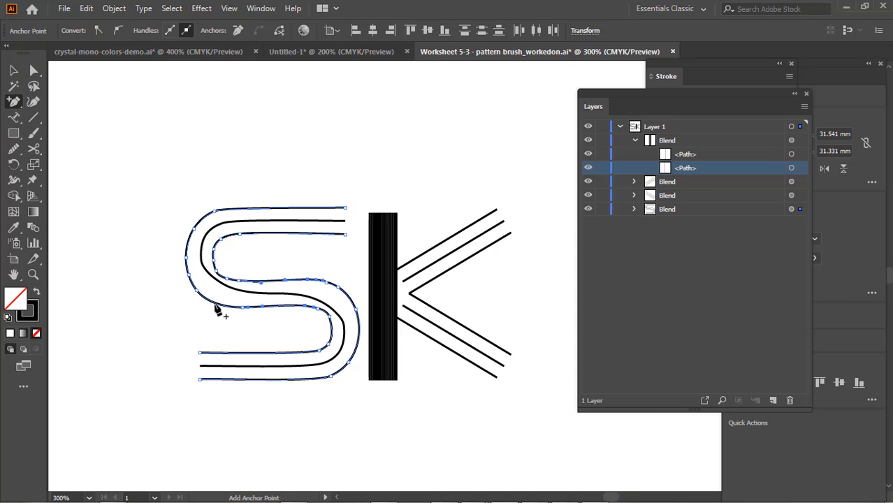
left_click(216, 307)
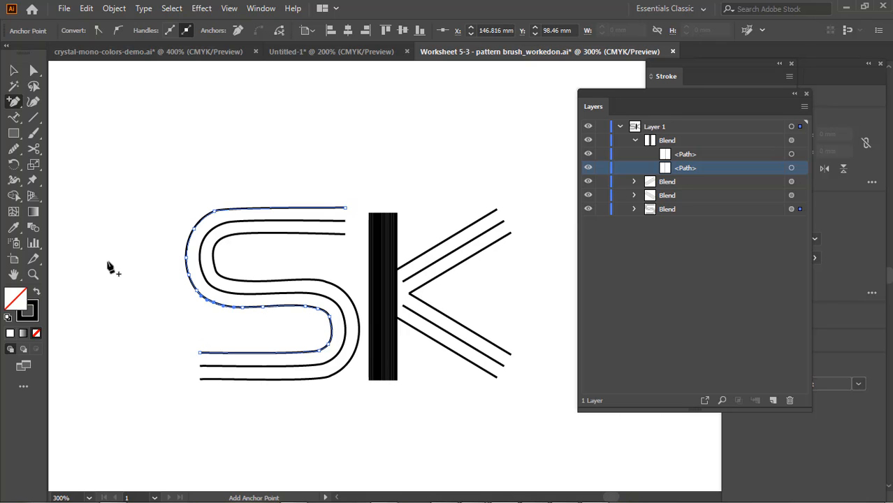
key("v")
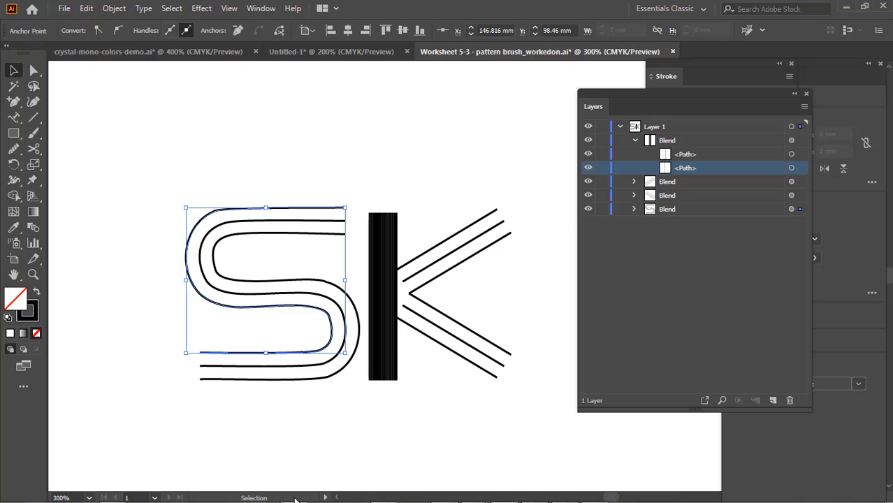
left_click(333, 215)
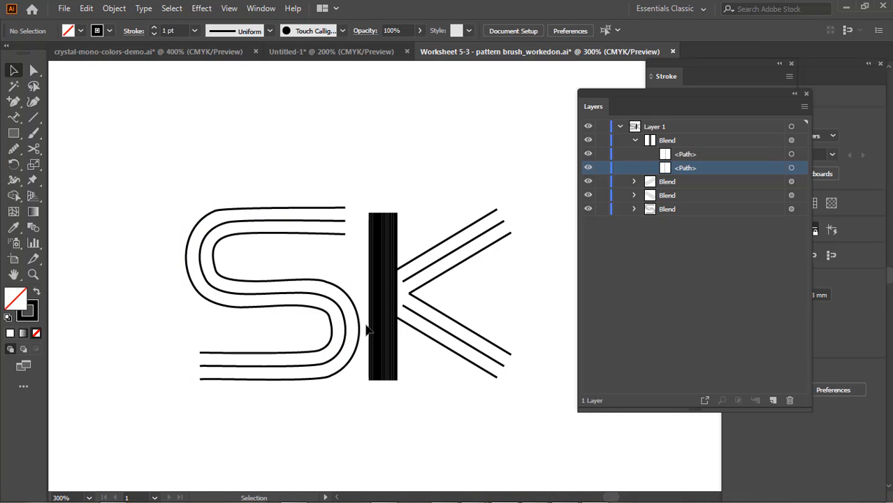